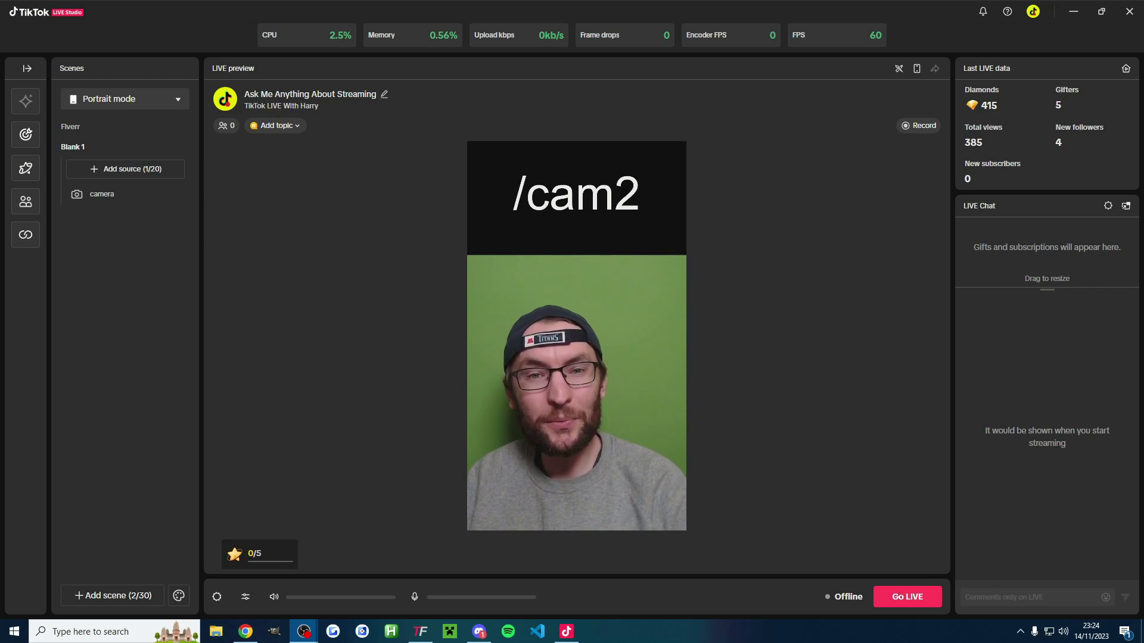
- Switch from TikTok LIVE Studio's portrait preview to TikFinity's Setup page
{"action": "key", "text": "alt+Tab"}
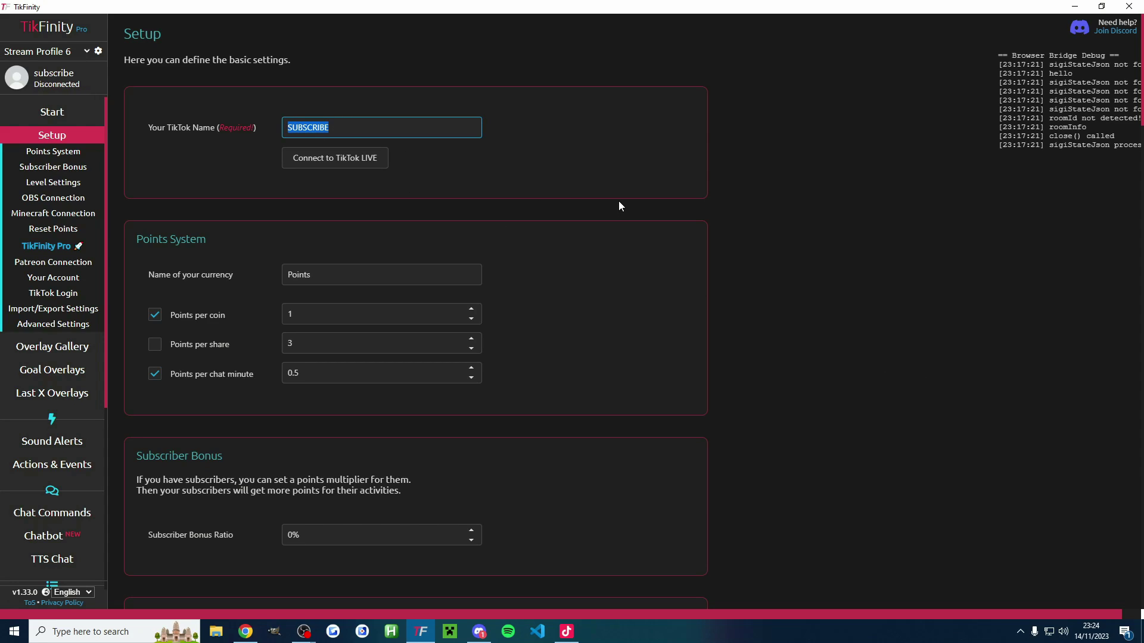
- Go to the OBS Connection settings in TikFinity's Setup sidebar, passing TikTok Login
{"action": "left_click", "coordinate": [53, 293]}
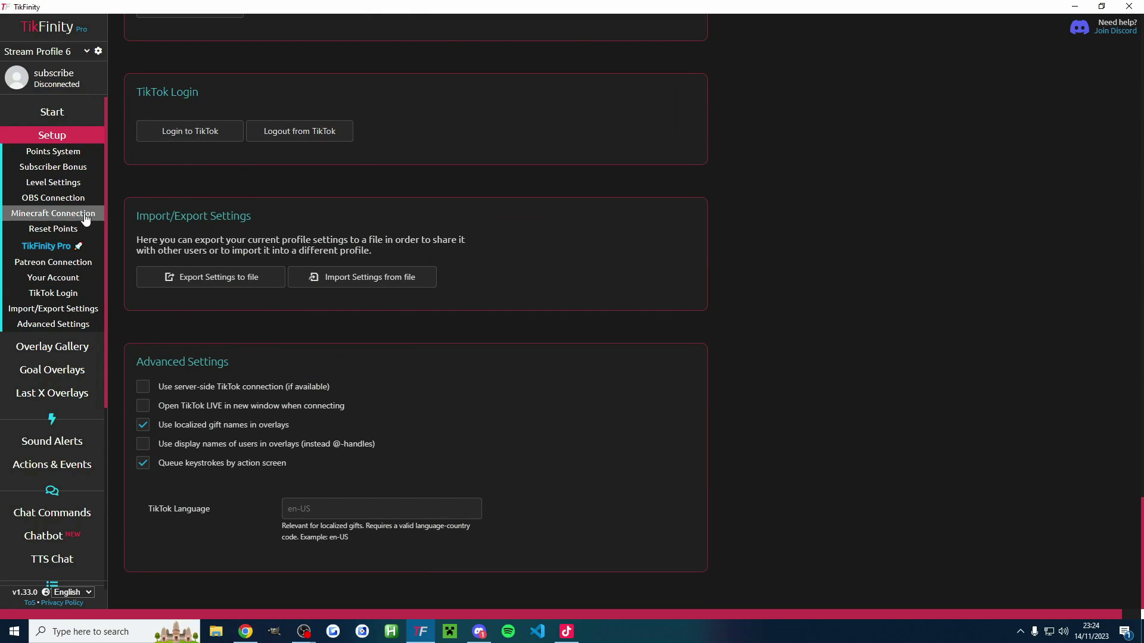
{"action": "left_click", "coordinate": [53, 197]}
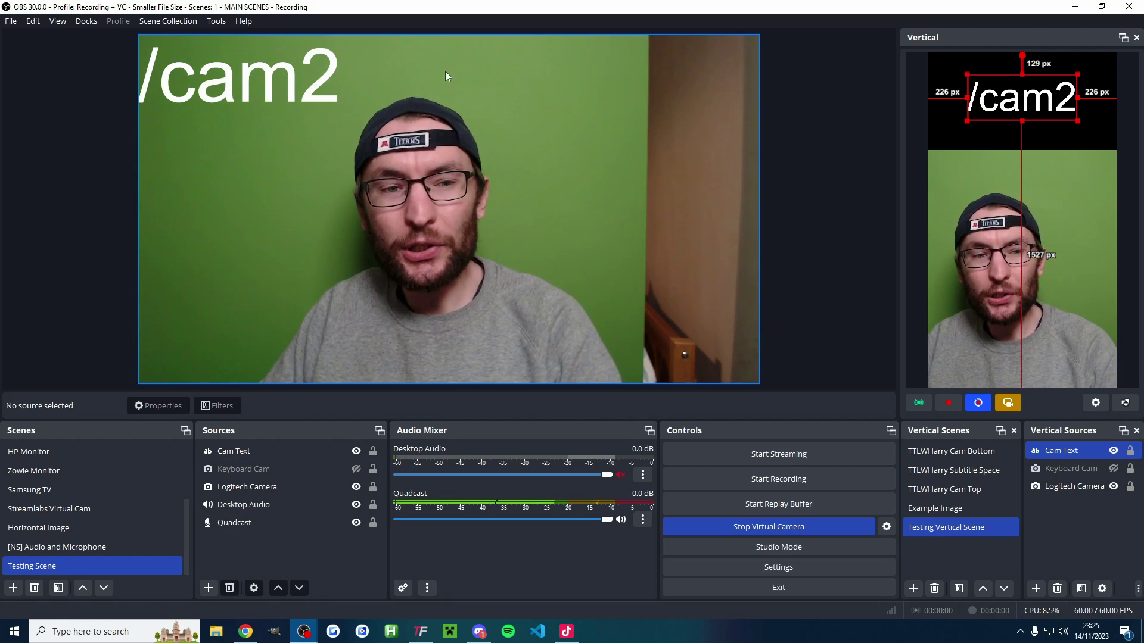
- Confirm OBS's WebSocket server is enabled on port 4455, then return to TikFinity
{"action": "left_click", "coordinate": [244, 21]}
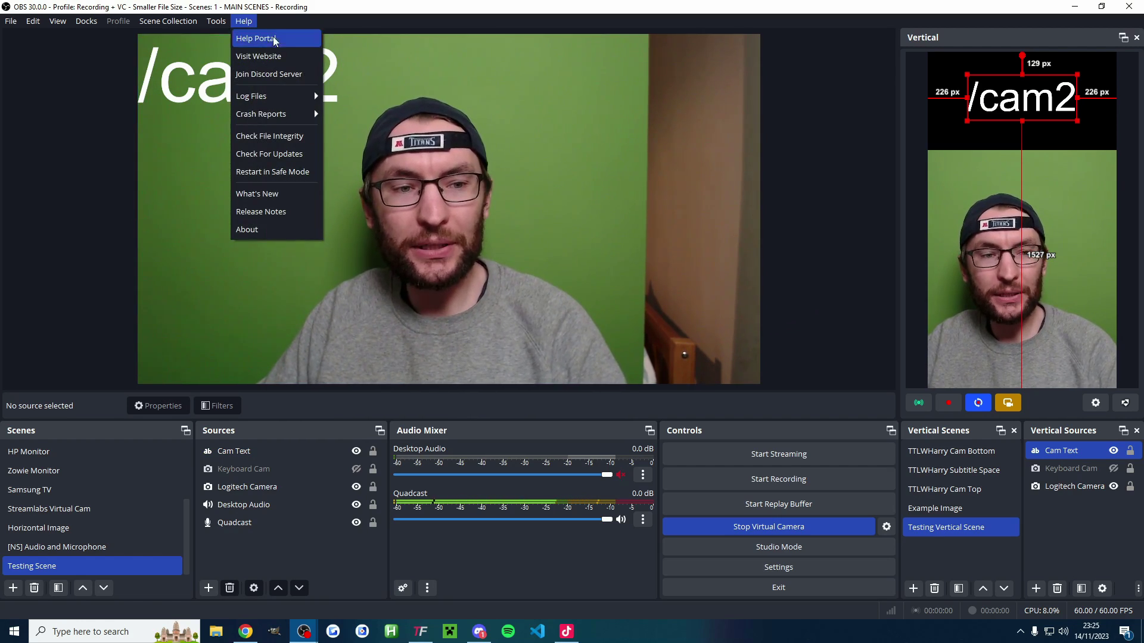
{"action": "left_click", "coordinate": [305, 162]}
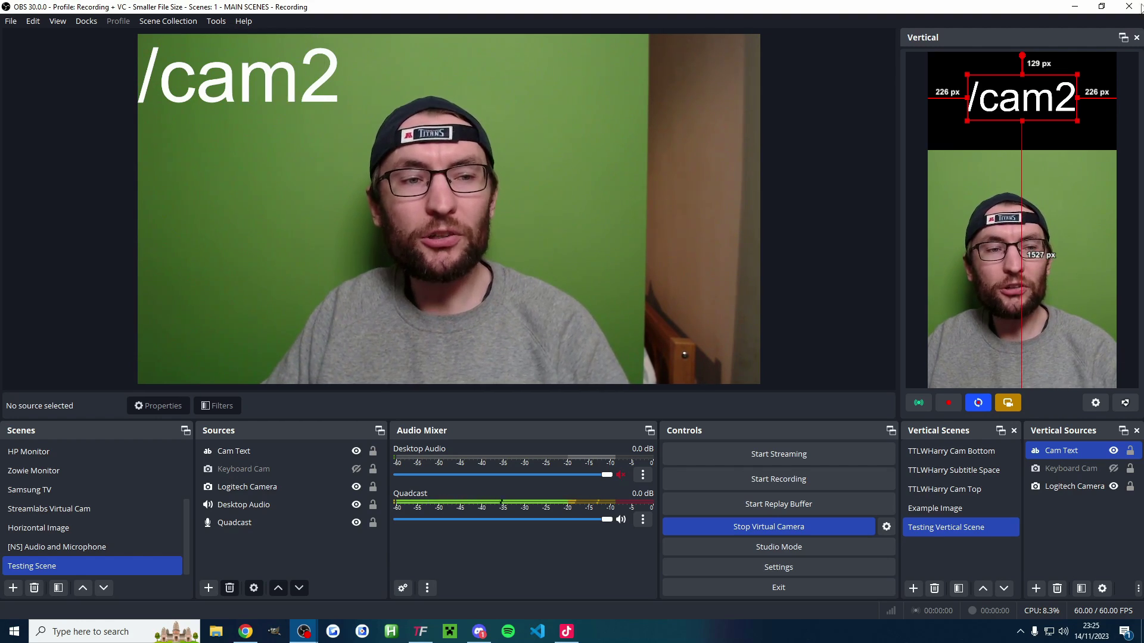
{"action": "left_click", "coordinate": [217, 22]}
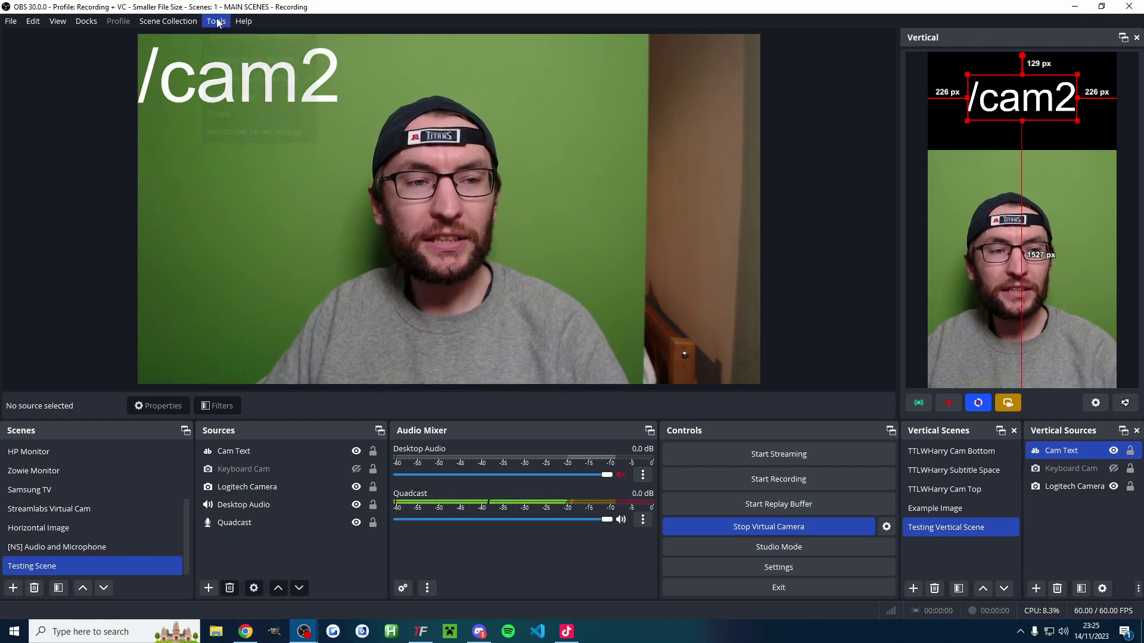
{"action": "left_click", "coordinate": [303, 134]}
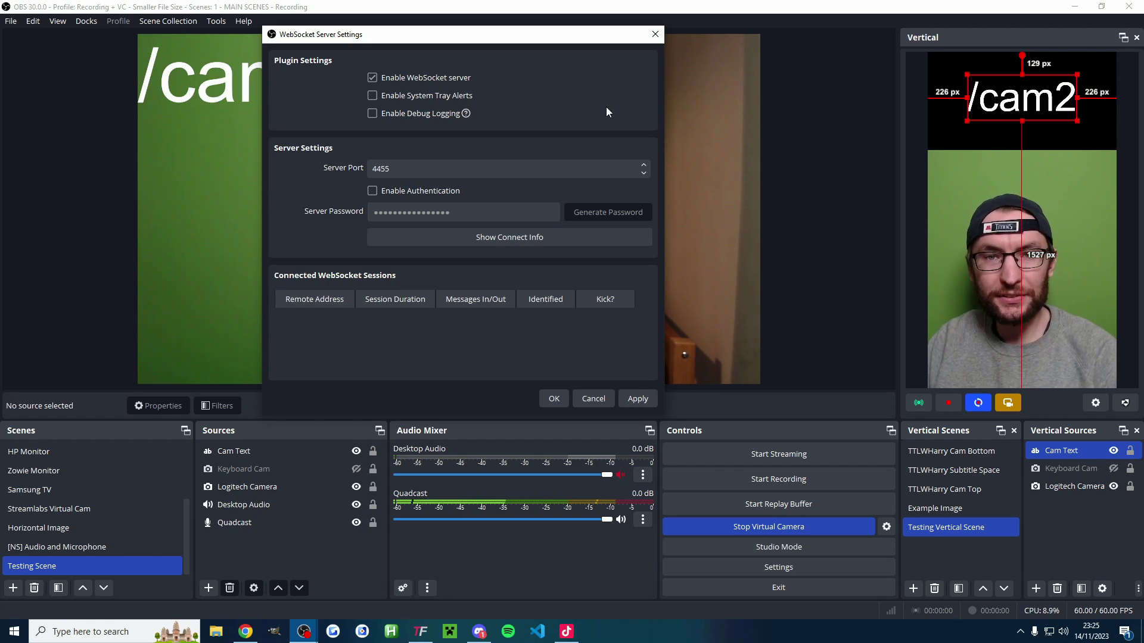
{"action": "left_click", "coordinate": [420, 631]}
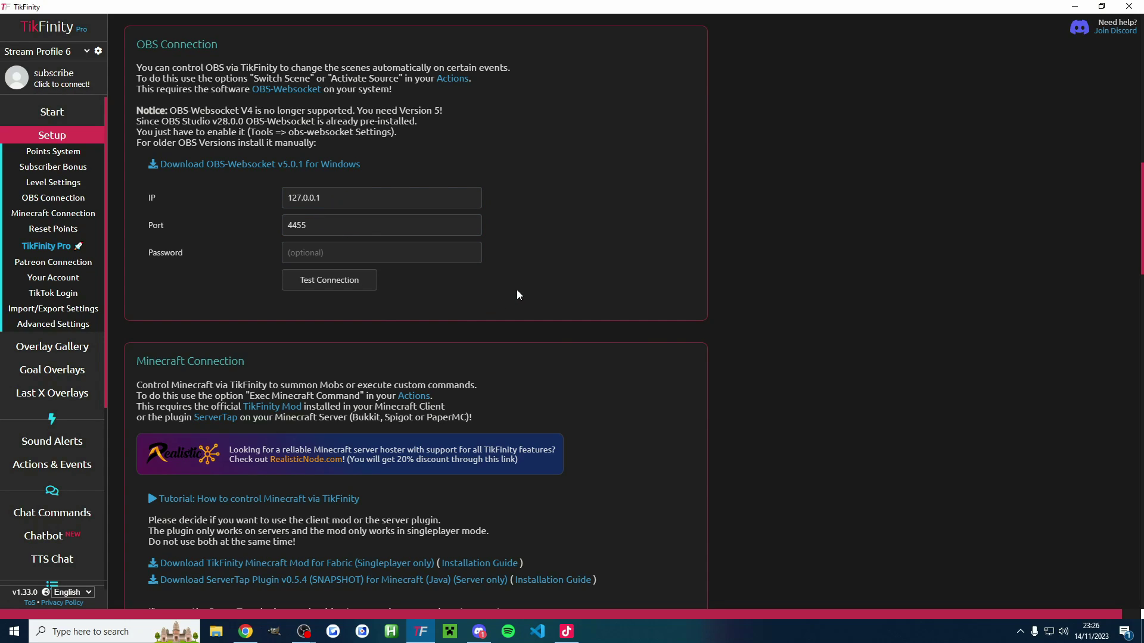
- Test TikFinity's OBS connection on 127.0.0.1:4455, dismiss the success message, and return to OBS
{"action": "left_click", "coordinate": [354, 280]}
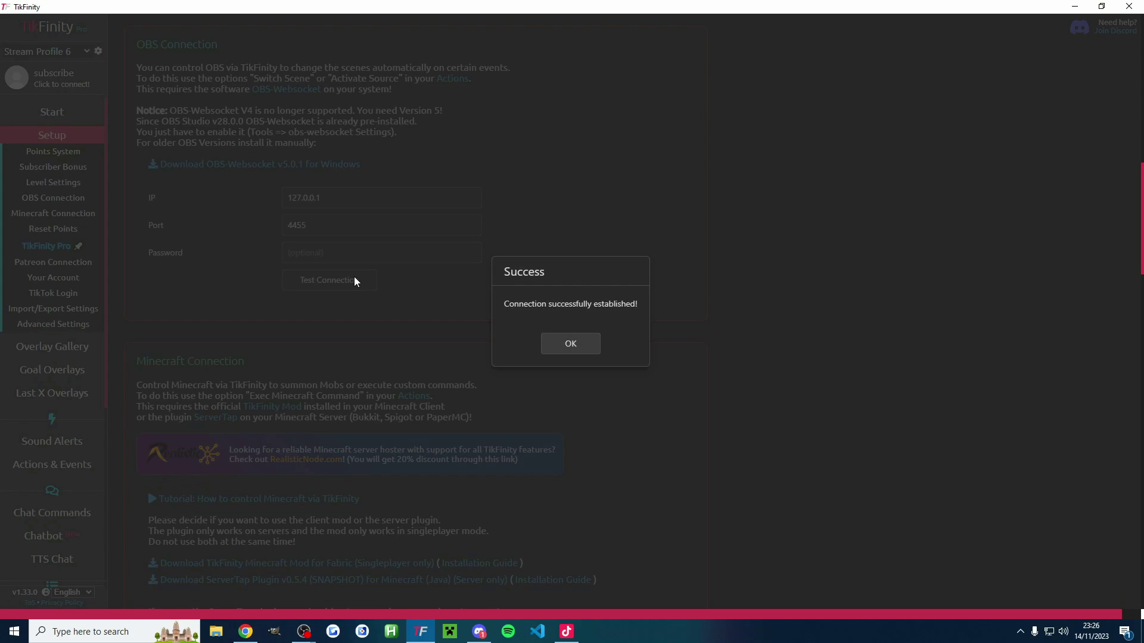
{"action": "left_click", "coordinate": [589, 352]}
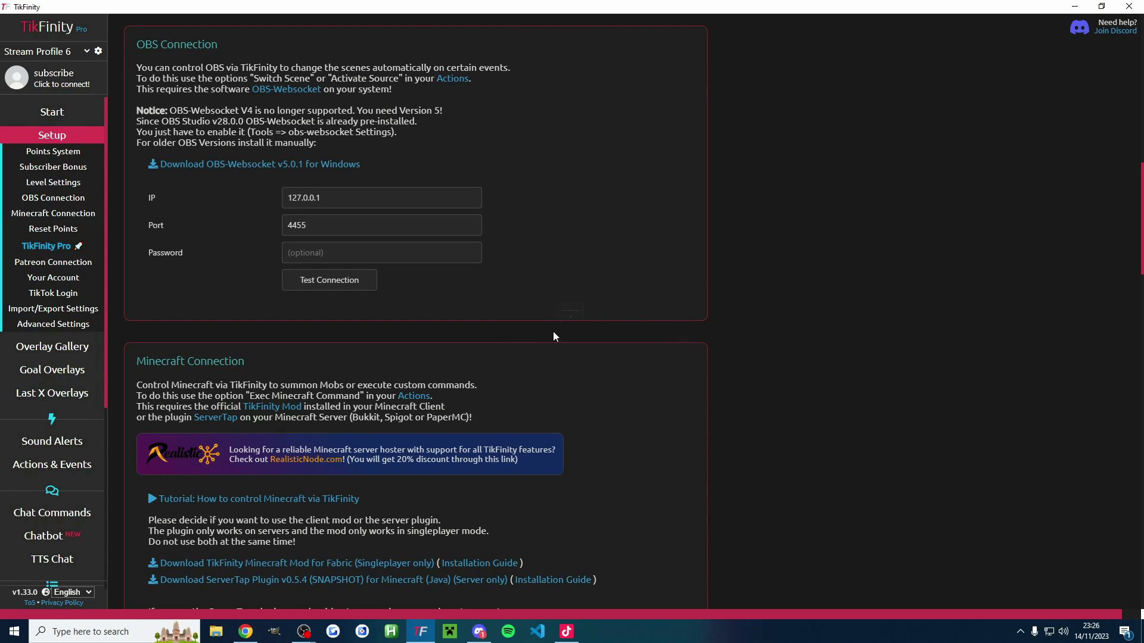
{"action": "key", "text": "alt+Tab"}
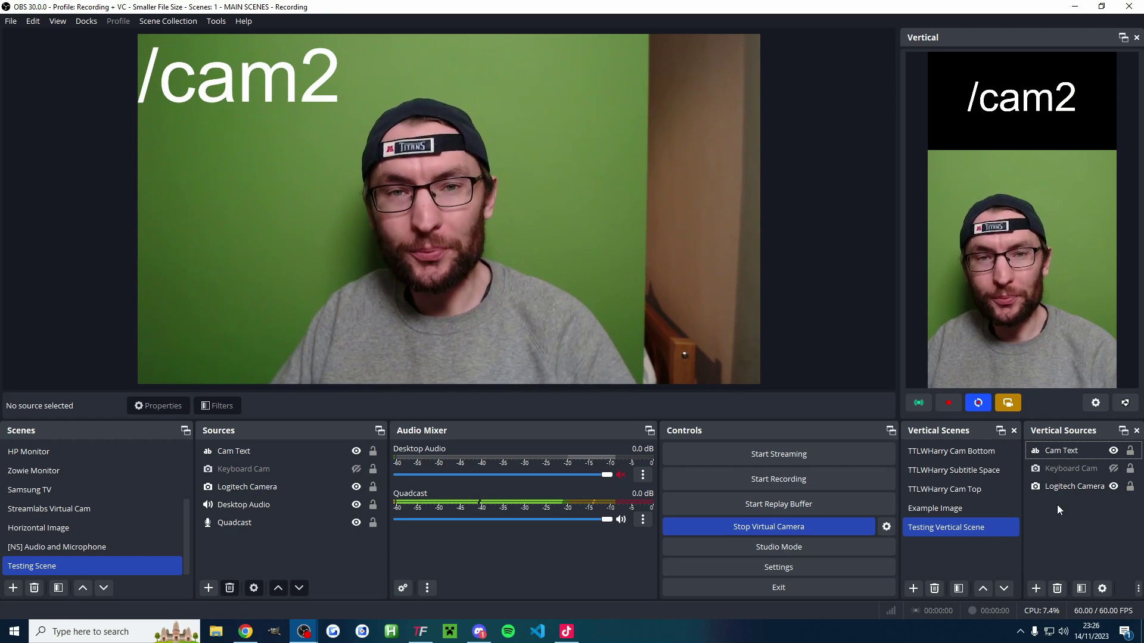
- Show the Aitum Vertical plugin section for OBS 29+ in Chrome, then return to OBS
{"action": "key", "text": "alt+Tab"}
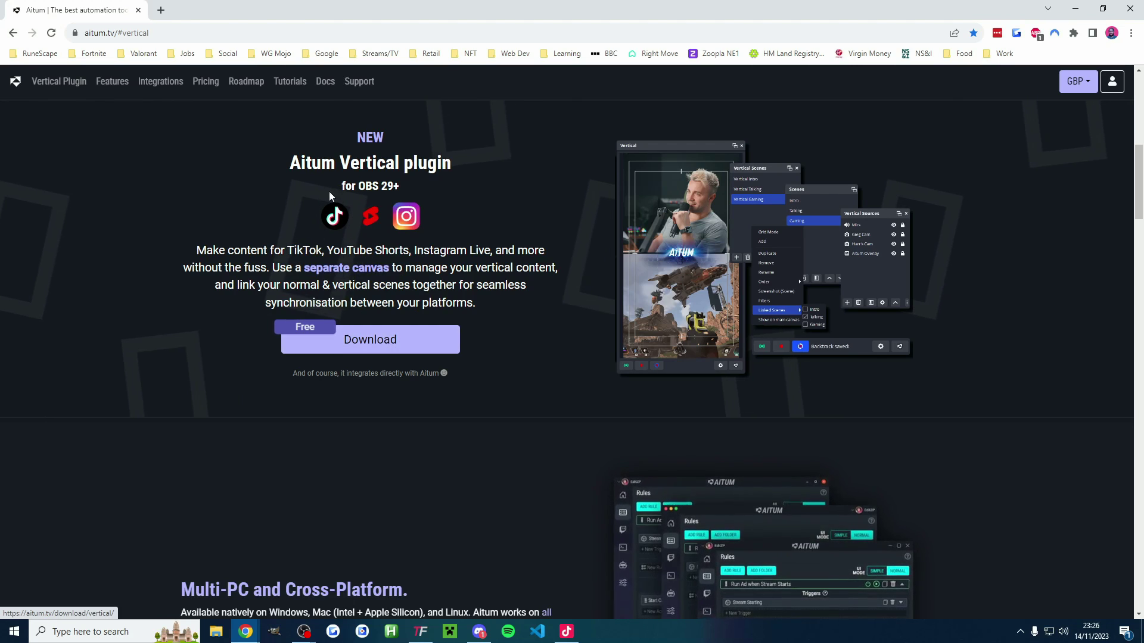
{"action": "triple_click", "coordinate": [393, 163]}
{"action": "scroll", "coordinate": [494, 285], "scroll_direction": "up", "scroll_amount": 8}
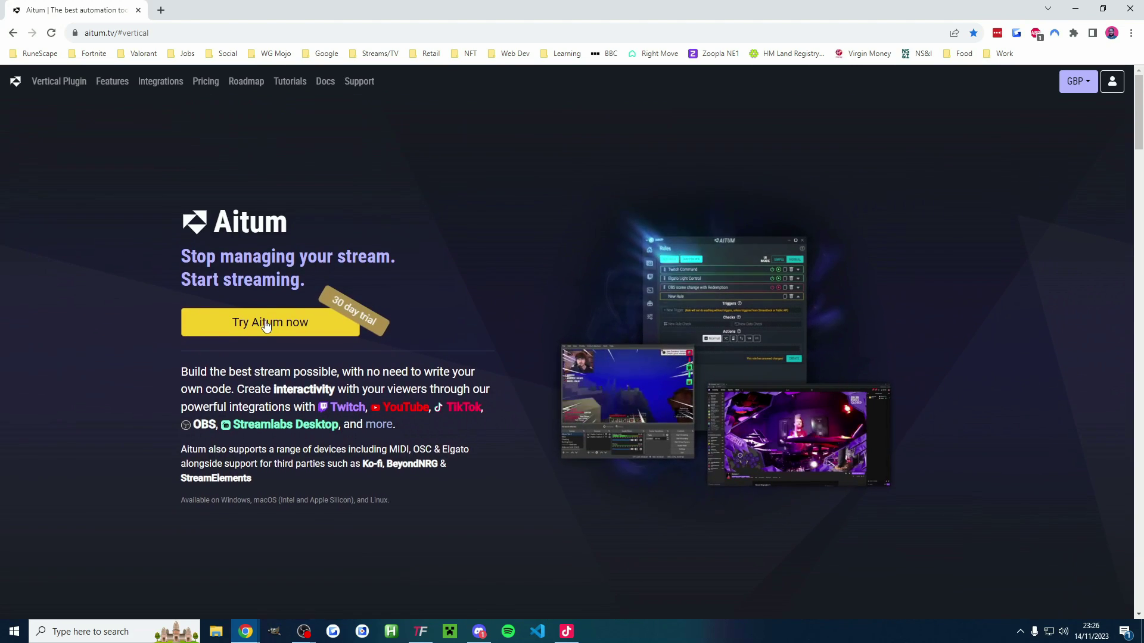
{"action": "scroll", "coordinate": [514, 337], "scroll_direction": "down", "scroll_amount": 10}
{"action": "scroll", "coordinate": [568, 352], "scroll_direction": "up", "scroll_amount": 3}
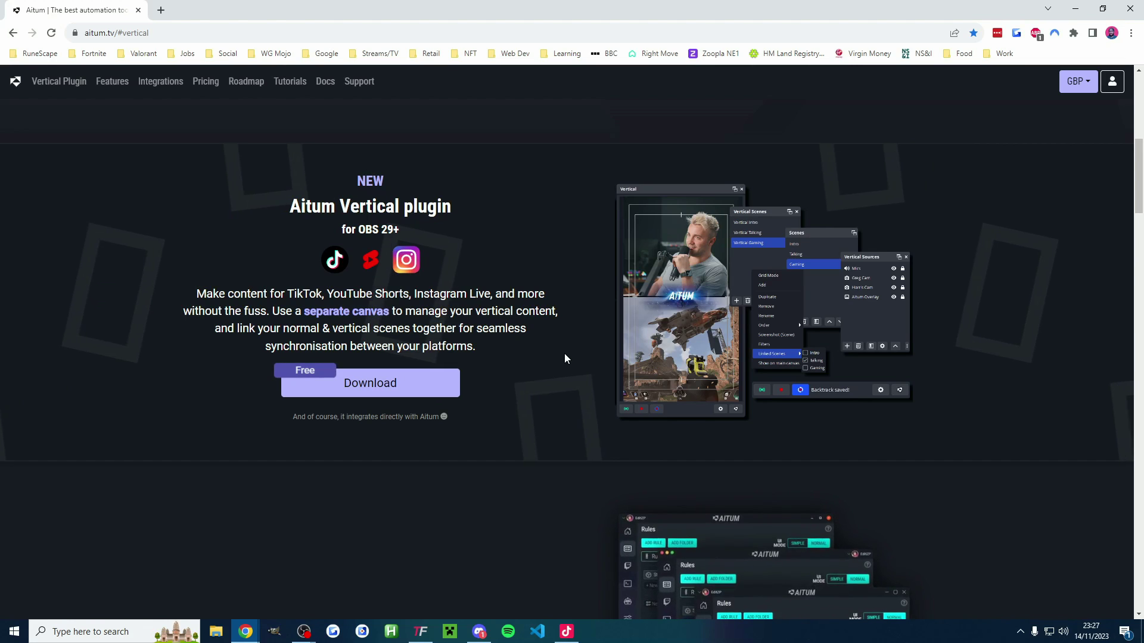
{"action": "key", "text": "alt+Tab"}
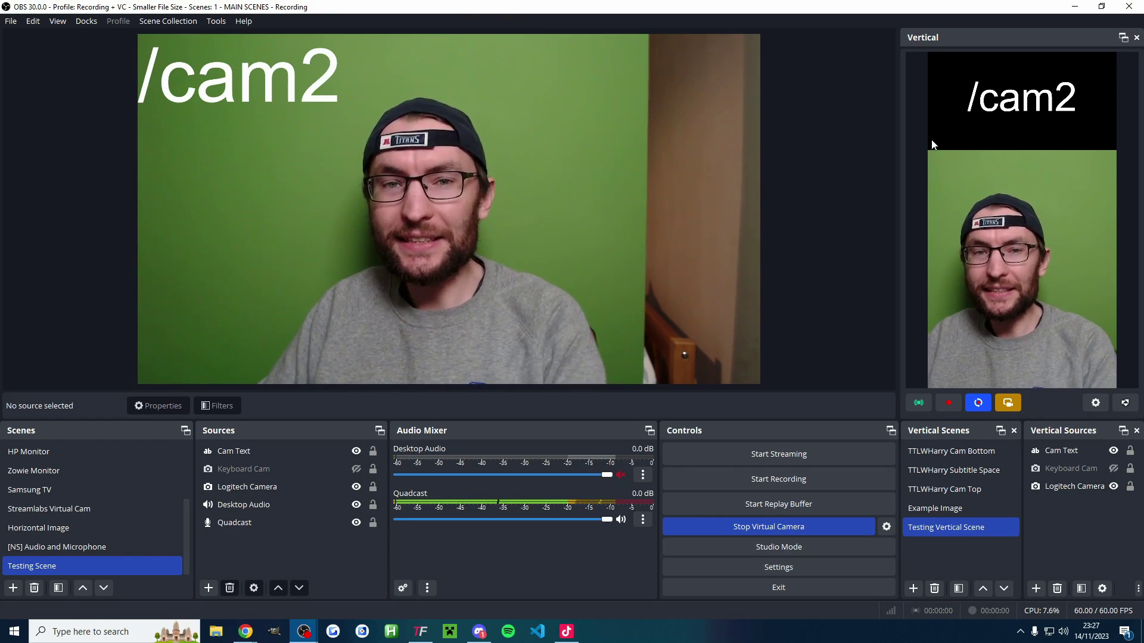
{"action": "left_click", "coordinate": [88, 21]}
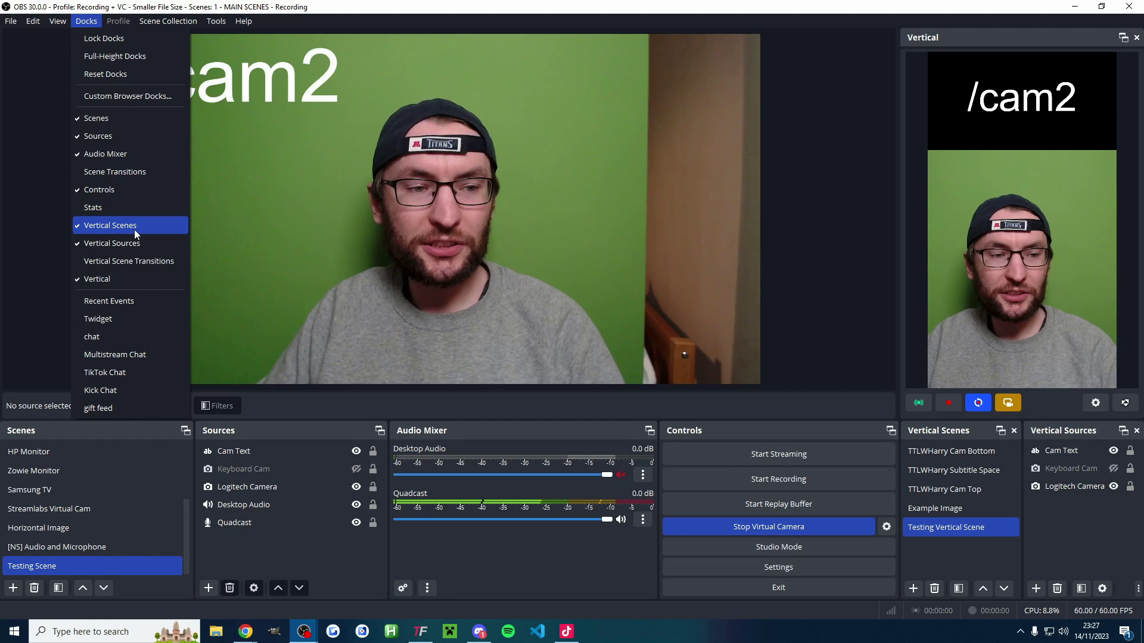
{"action": "left_click", "coordinate": [159, 261]}
{"action": "left_click", "coordinate": [369, 477]}
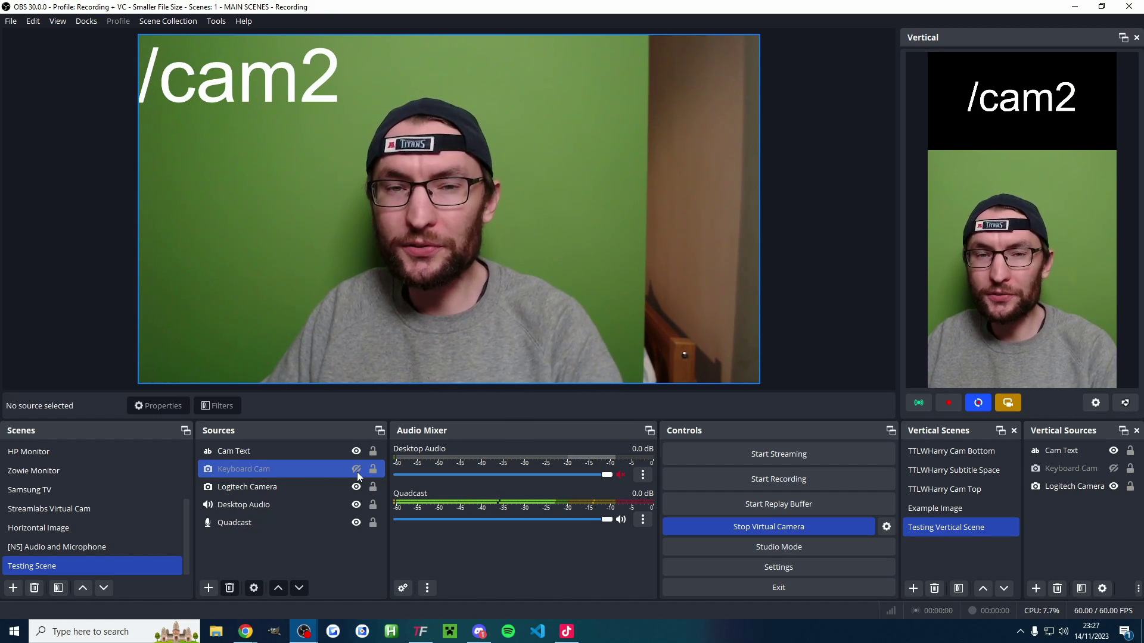
- Make Keyboard Cam visible in the main scene, then hide it again
{"action": "left_click", "coordinate": [355, 470]}
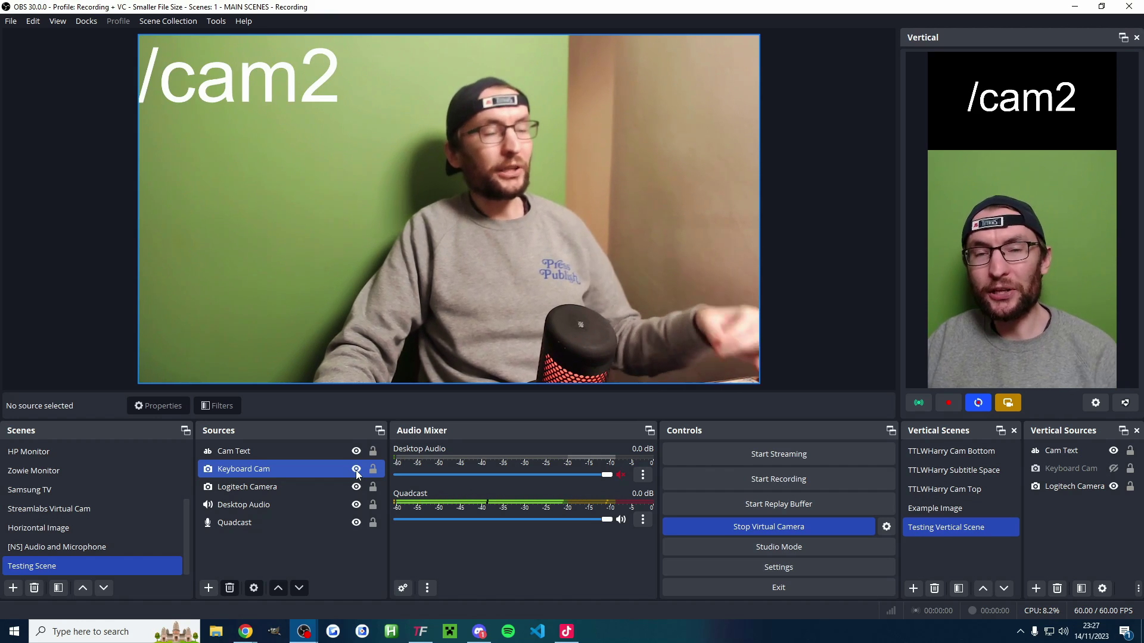
{"action": "left_click", "coordinate": [356, 469]}
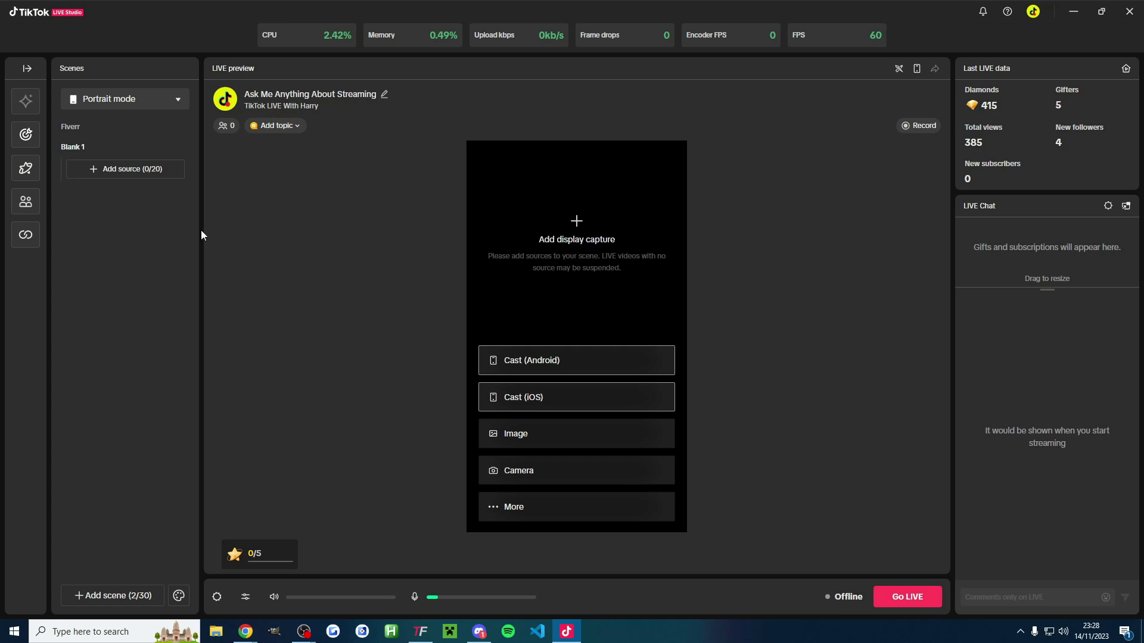
- Add OBS Virtual Camera as a camera source in Blank 1 and fit it to the screen
{"action": "left_click", "coordinate": [144, 177]}
{"action": "left_click", "coordinate": [538, 162]}
{"action": "left_click", "coordinate": [773, 503]}
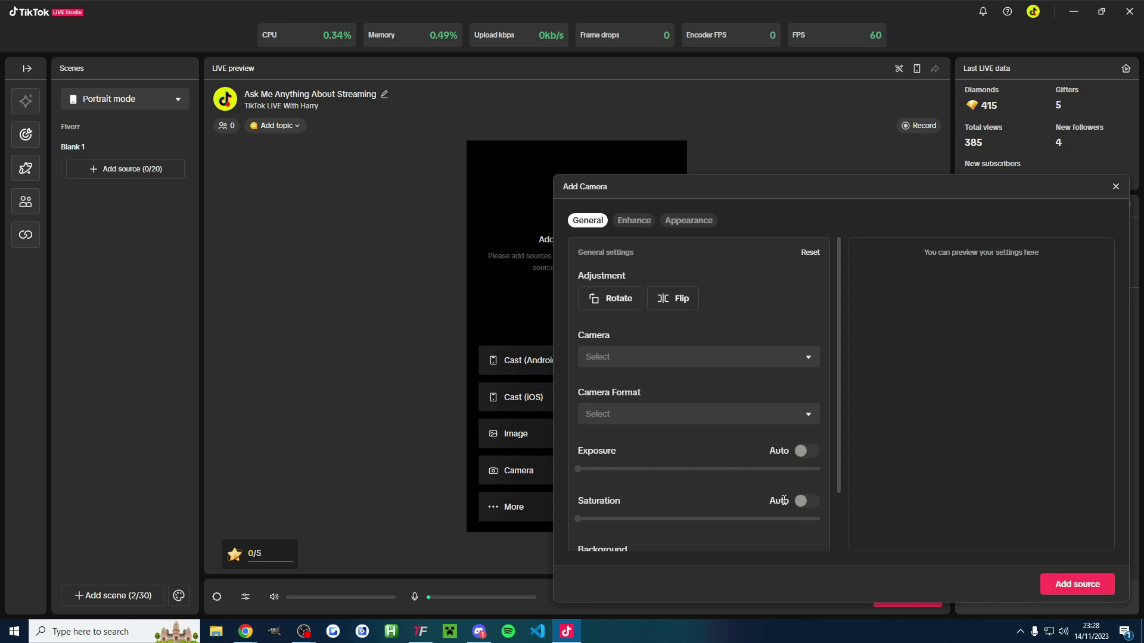
{"action": "left_click", "coordinate": [677, 356]}
{"action": "scroll", "coordinate": [682, 455], "scroll_direction": "down", "scroll_amount": 1}
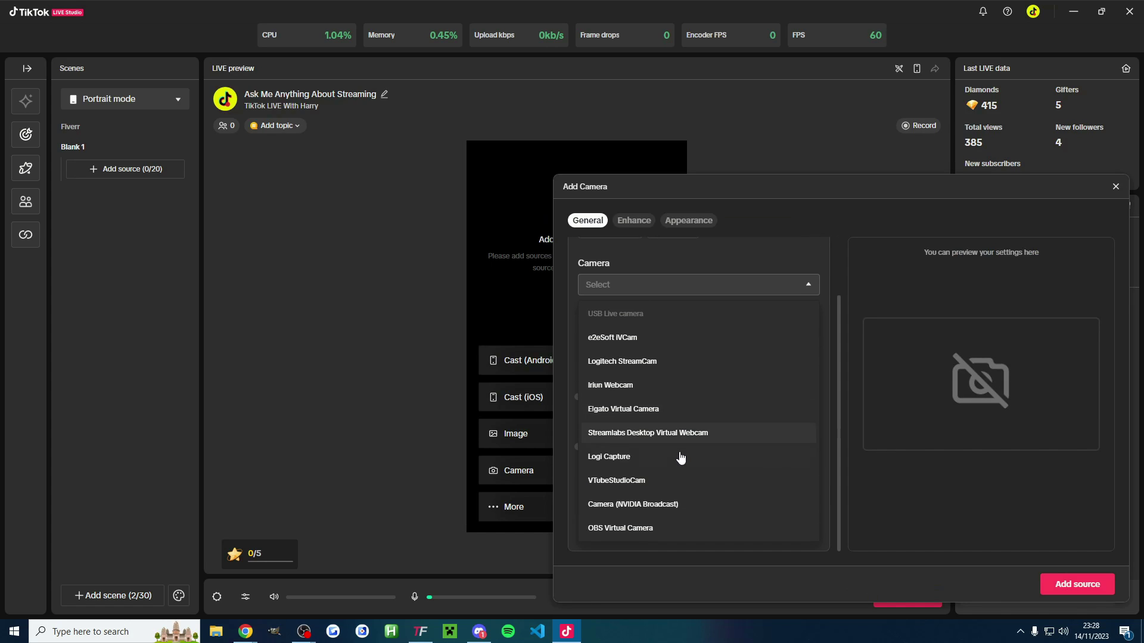
{"action": "left_click", "coordinate": [648, 528]}
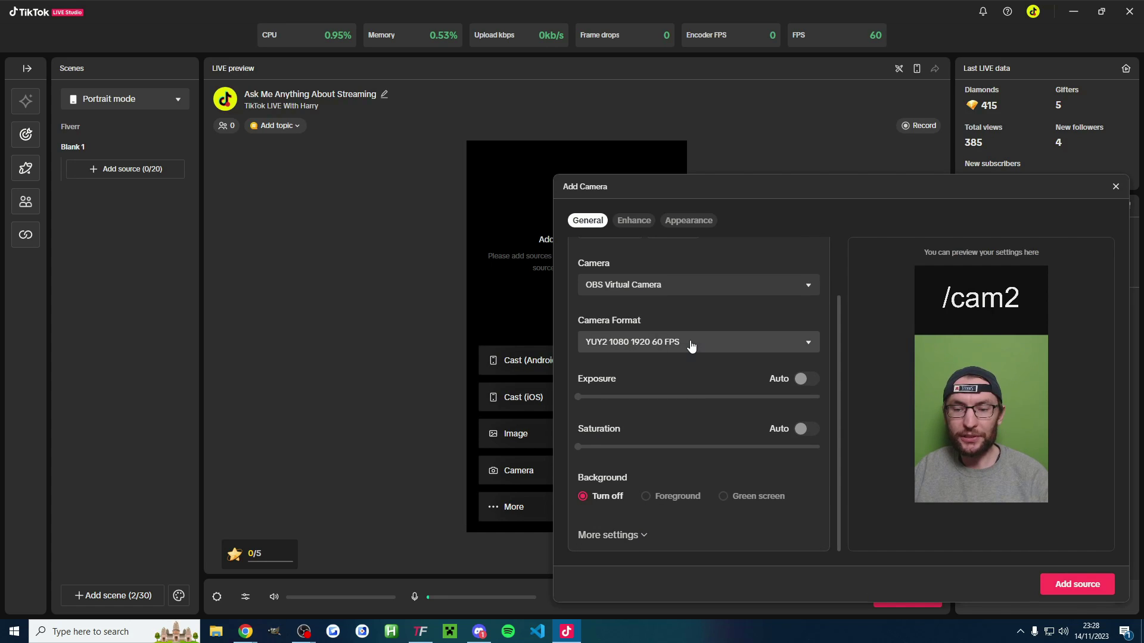
{"action": "left_click_drag", "start_coordinate": [784, 191], "coordinate": [498, 64]}
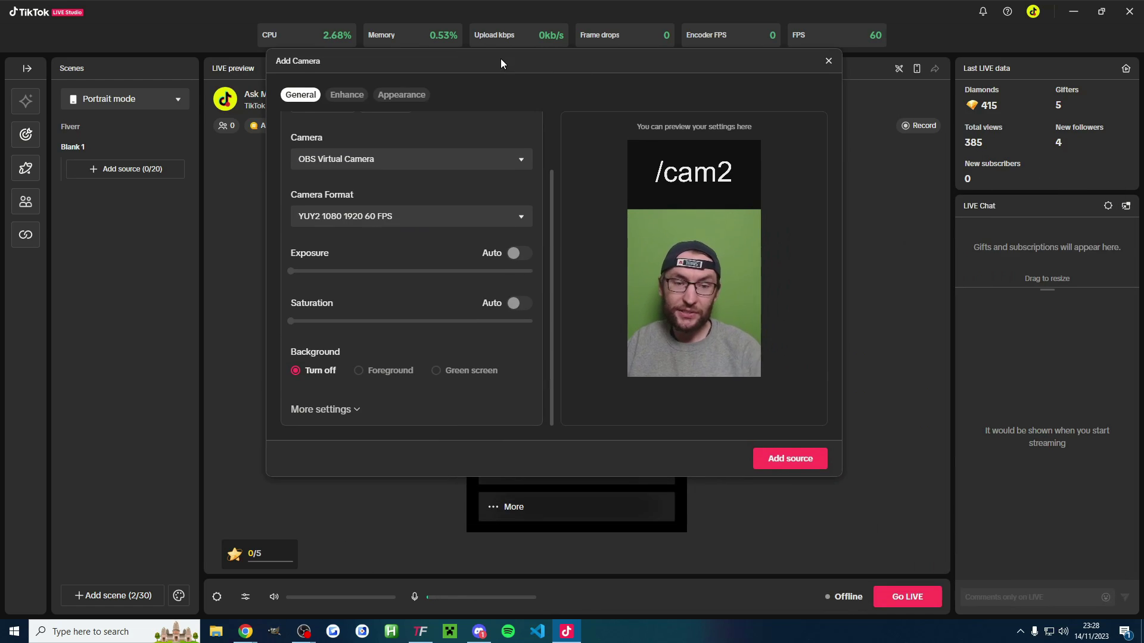
{"action": "left_click", "coordinate": [789, 458]}
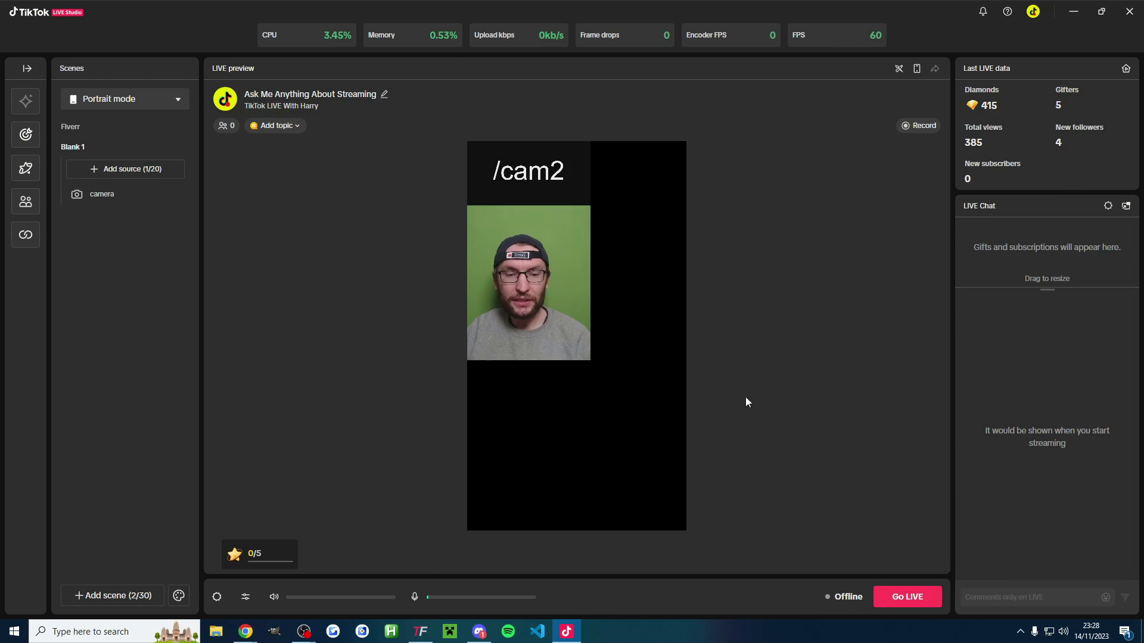
{"action": "left_click", "coordinate": [118, 196]}
{"action": "left_click", "coordinate": [525, 122]}
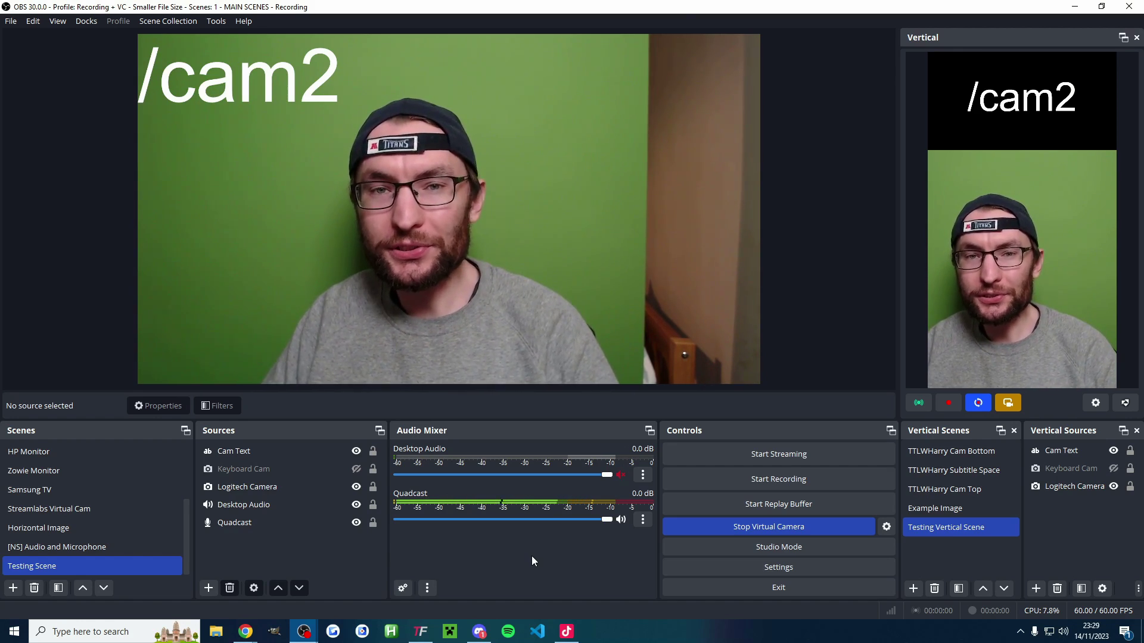
{"action": "left_click", "coordinate": [781, 573]}
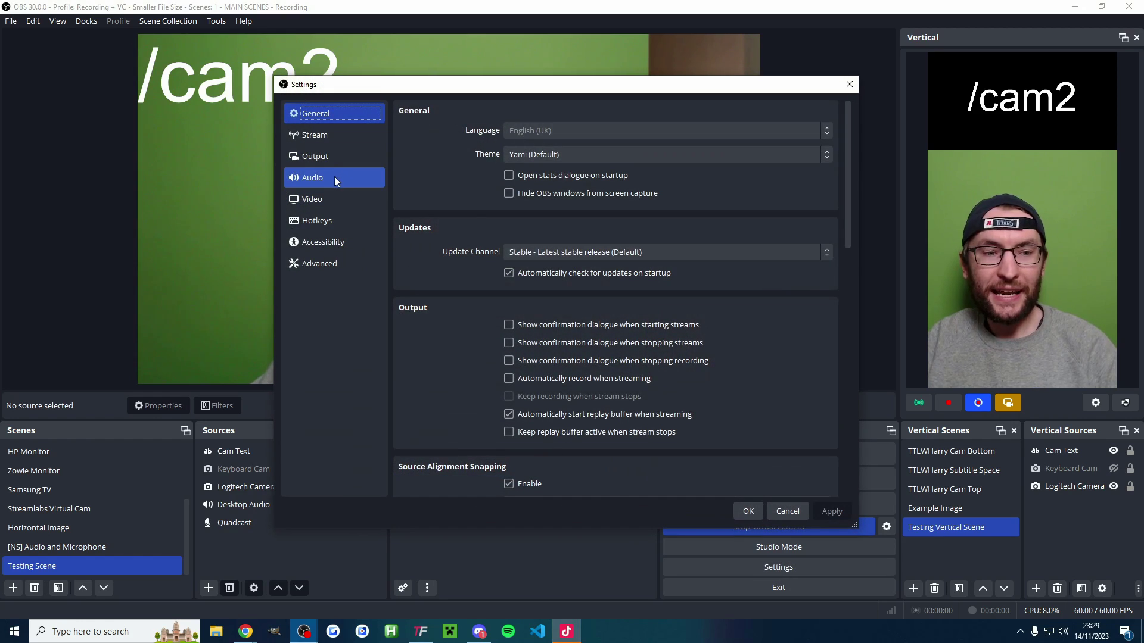
{"action": "left_click", "coordinate": [334, 179]}
{"action": "left_click", "coordinate": [848, 85]}
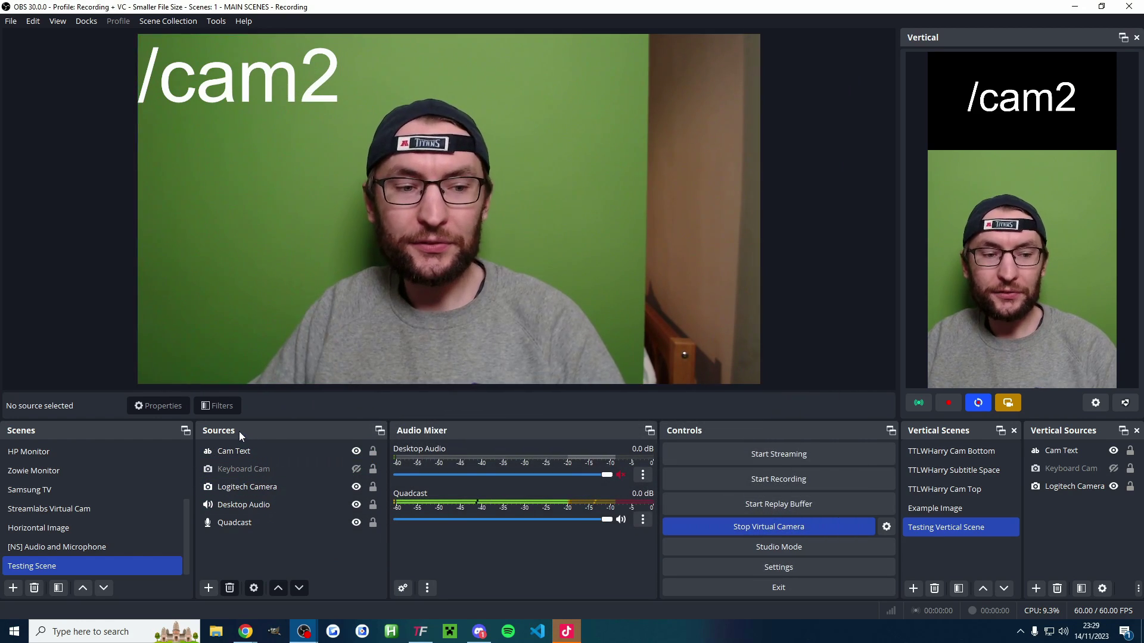
{"action": "left_click", "coordinate": [208, 588]}
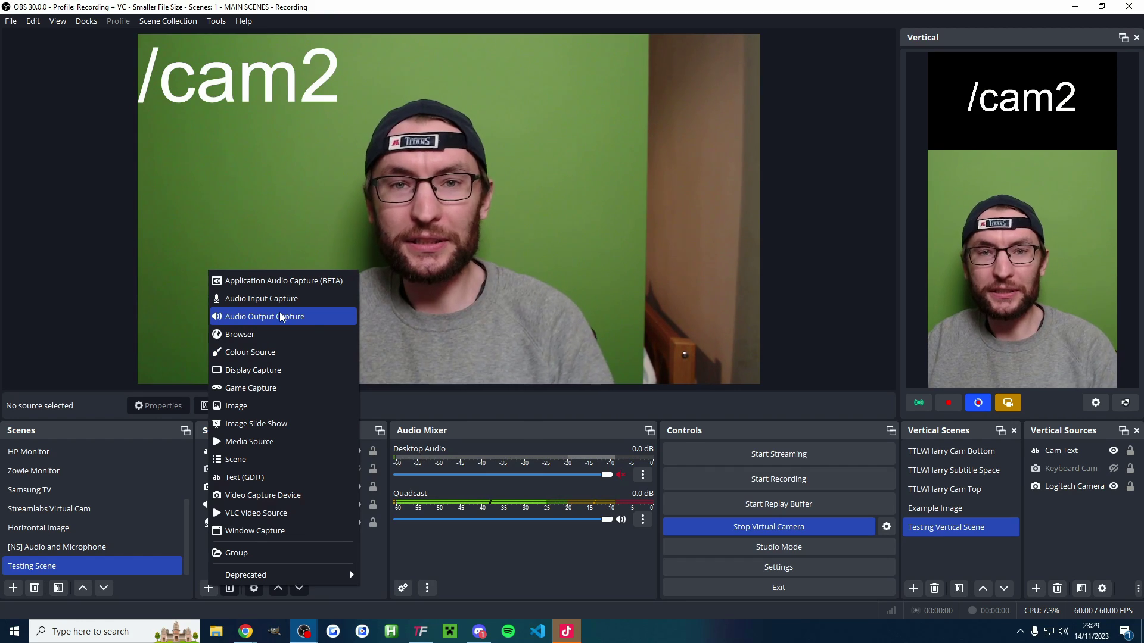
{"action": "key", "text": "Escape"}
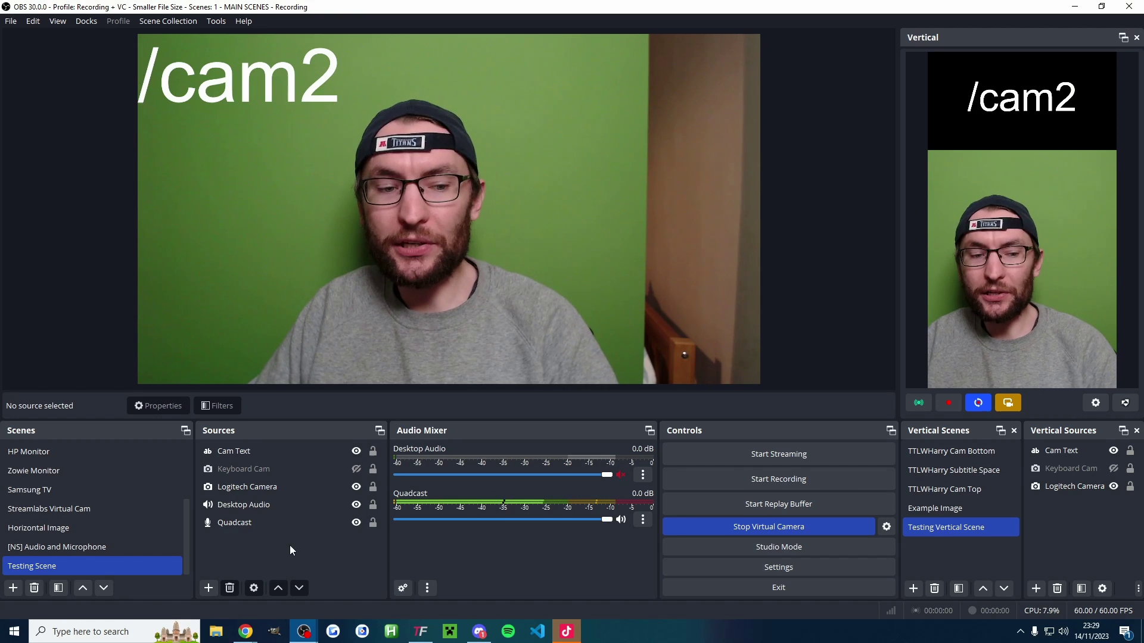
- Browse the main and vertical scenes' source-type lists without adding any source
{"action": "left_click", "coordinate": [208, 589]}
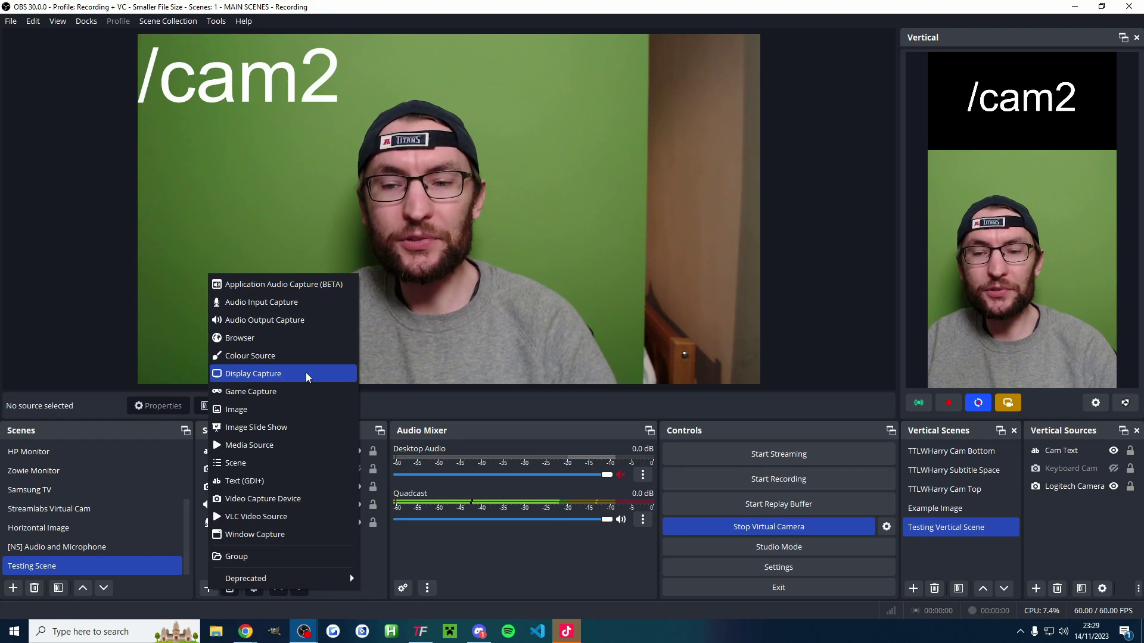
{"action": "key", "text": "Escape"}
{"action": "left_click", "coordinate": [1075, 486]}
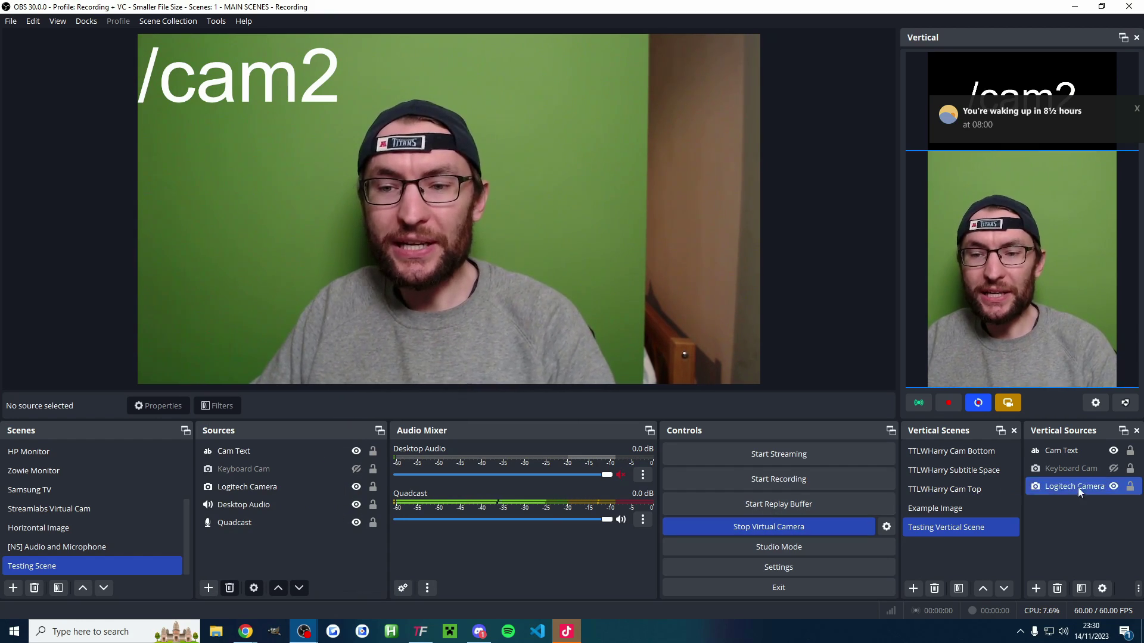
{"action": "left_click", "coordinate": [1076, 501]}
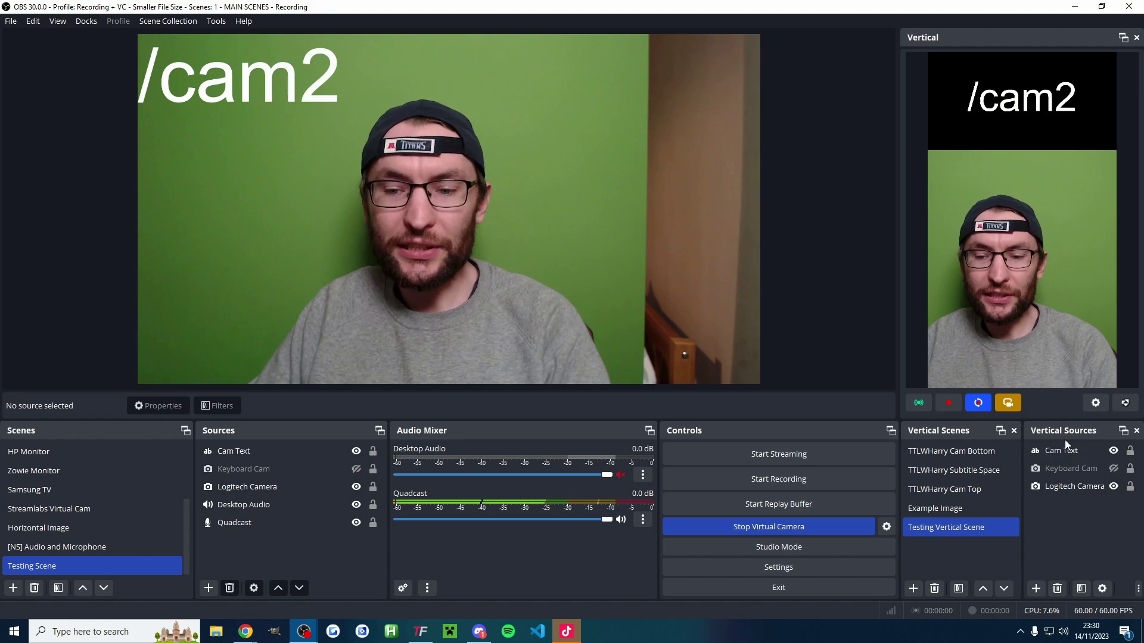
{"action": "left_click", "coordinate": [1038, 588]}
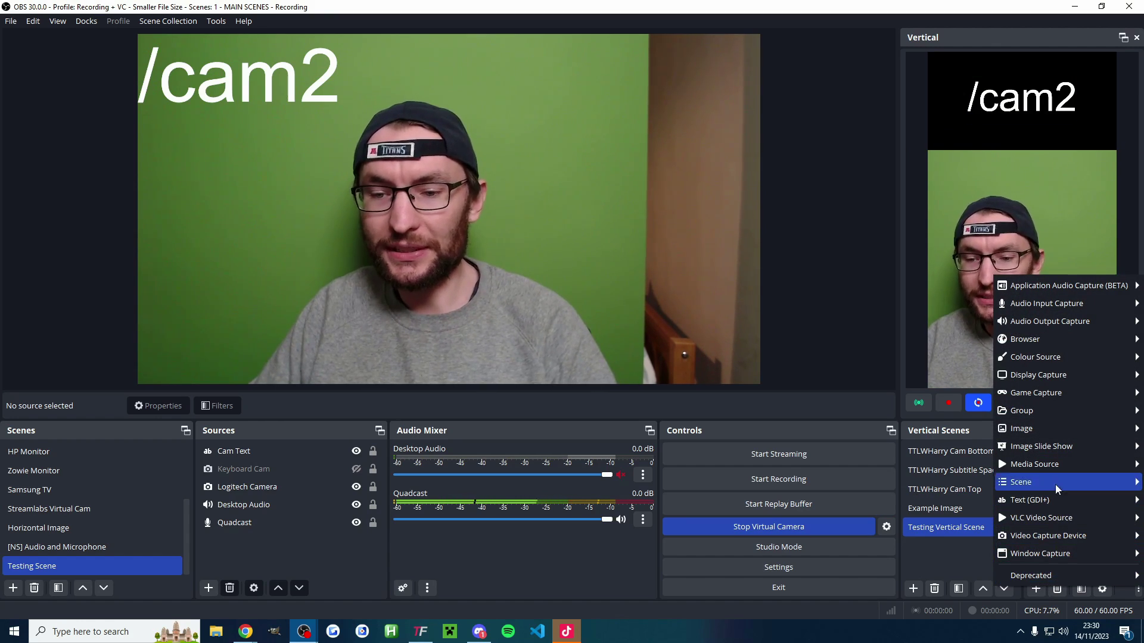
{"action": "mouse_move", "coordinate": [1041, 378]}
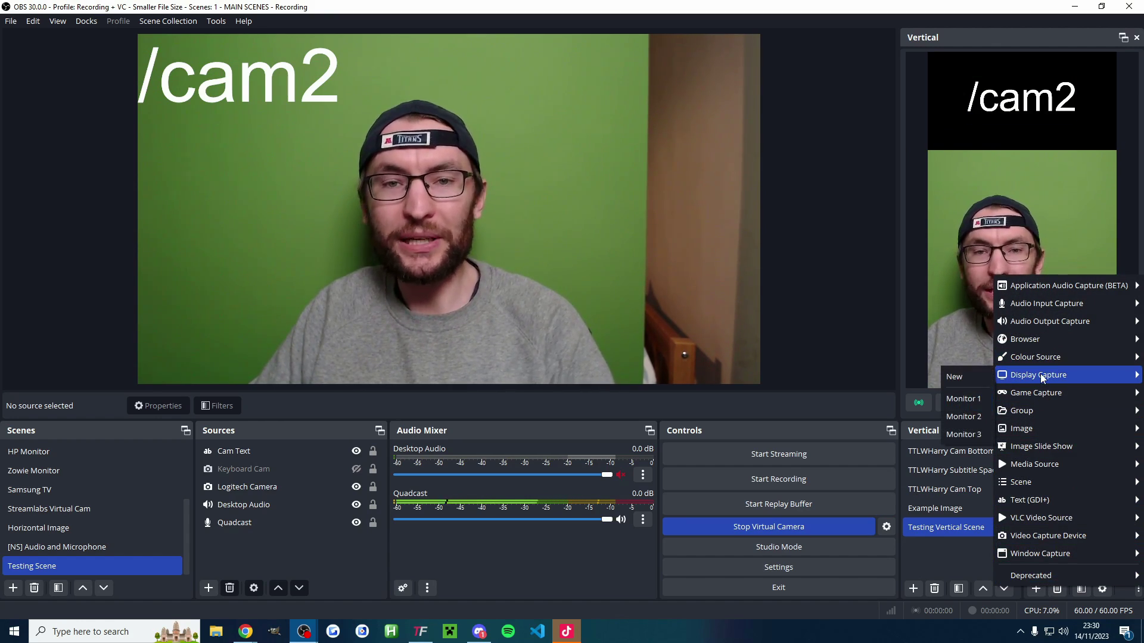
{"action": "left_click", "coordinate": [1066, 531]}
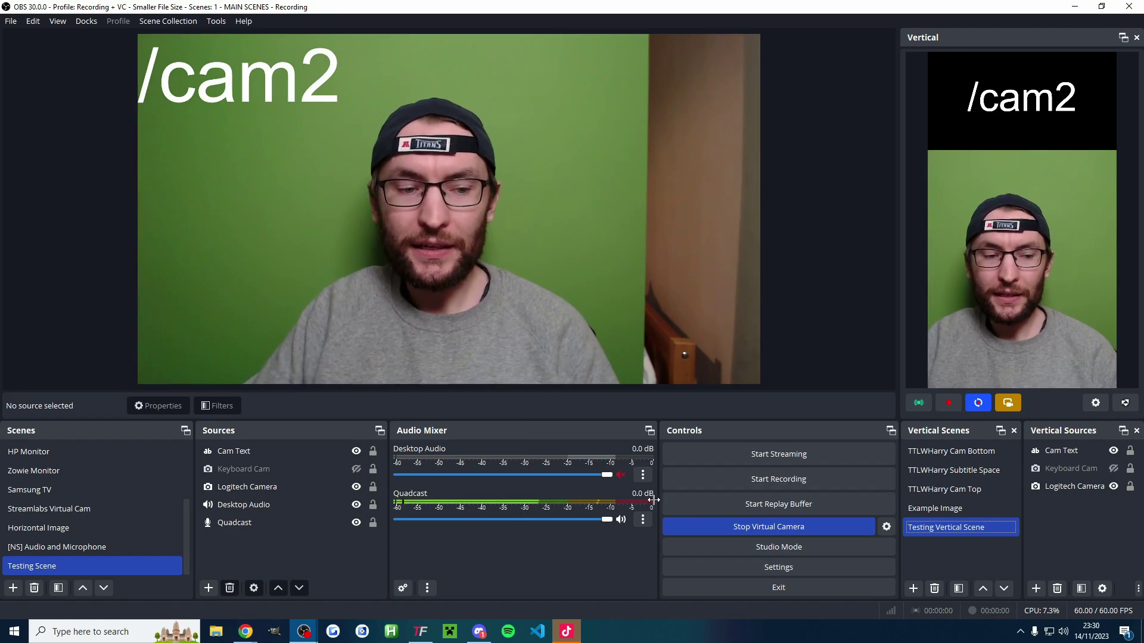
- Show Keyboard Cam in the main scene, hide it again, and open the source-type list
{"action": "left_click", "coordinate": [358, 475]}
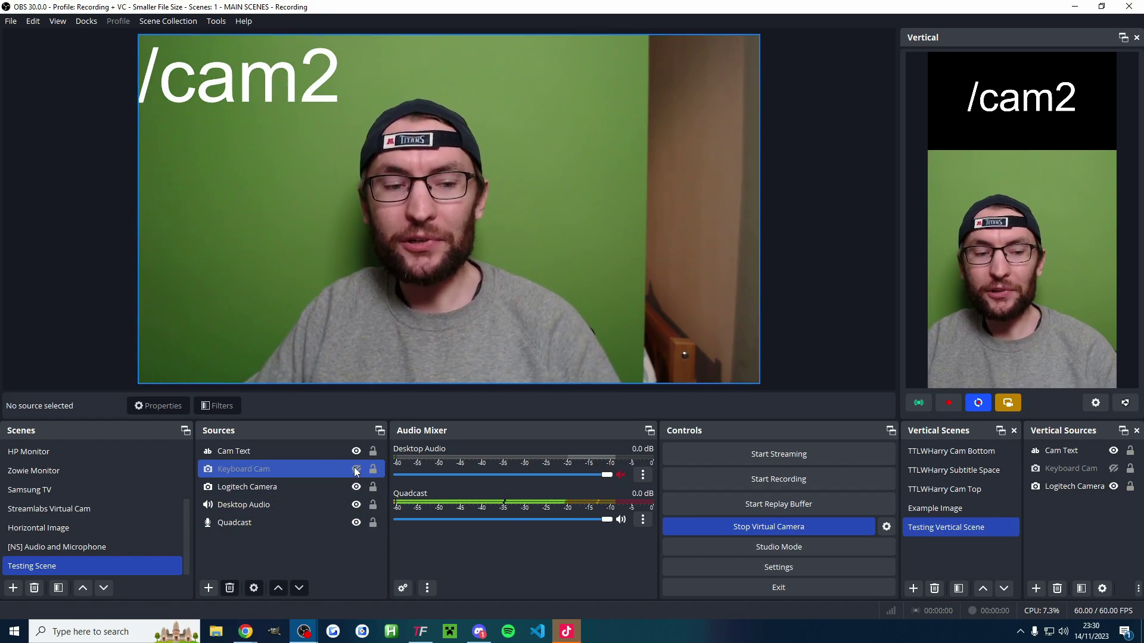
{"action": "left_click", "coordinate": [356, 469]}
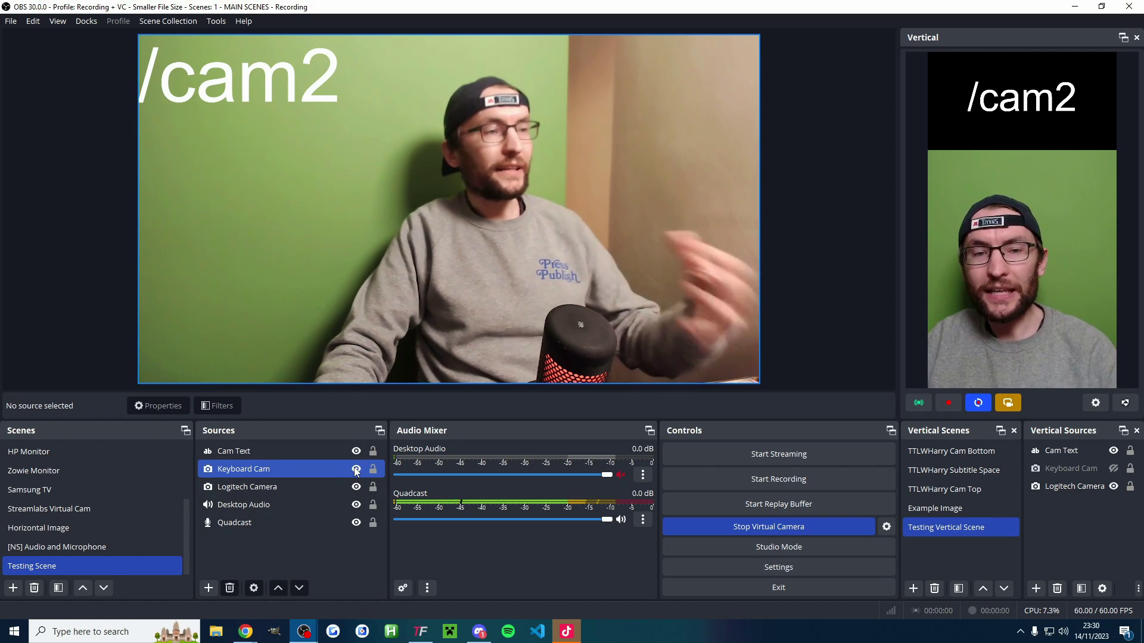
{"action": "left_click", "coordinate": [357, 469]}
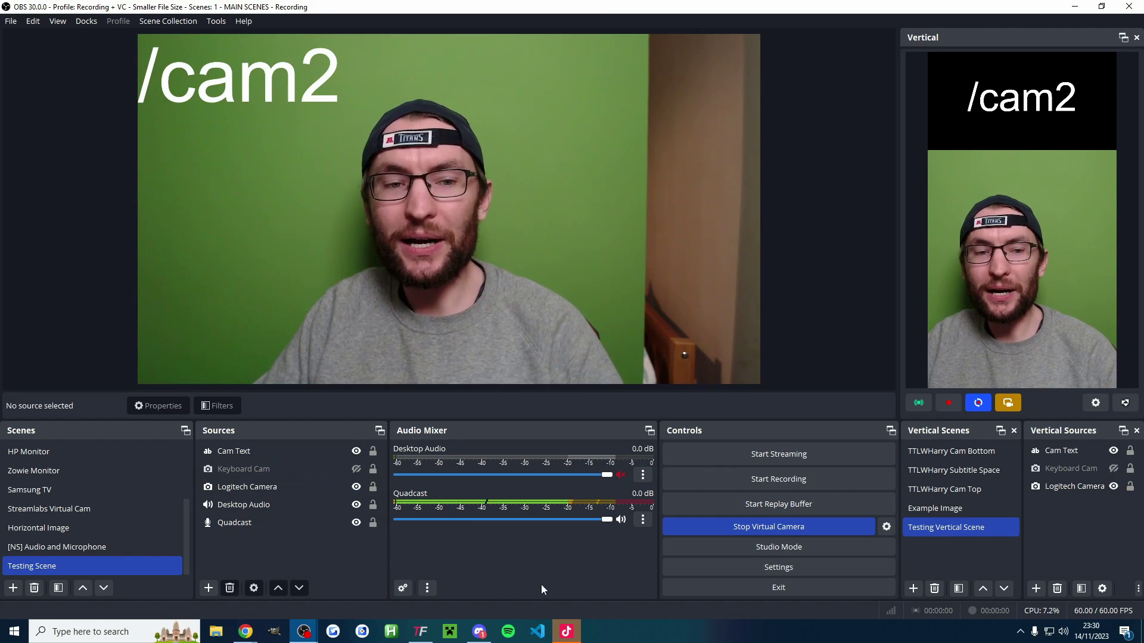
{"action": "left_click", "coordinate": [209, 588]}
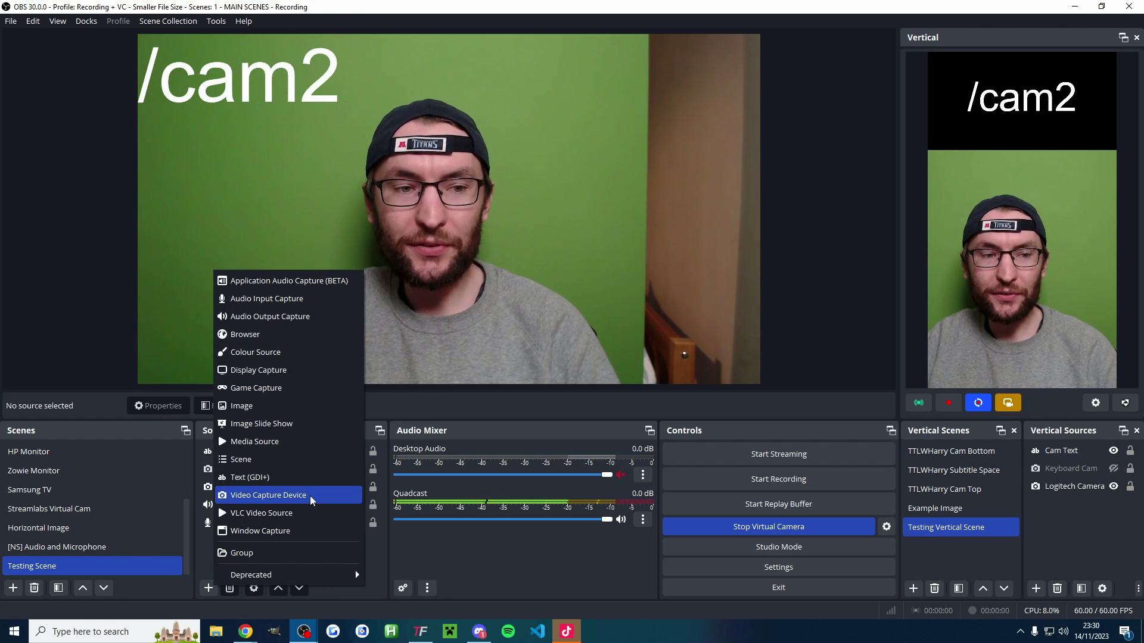
{"action": "left_click", "coordinate": [1071, 542]}
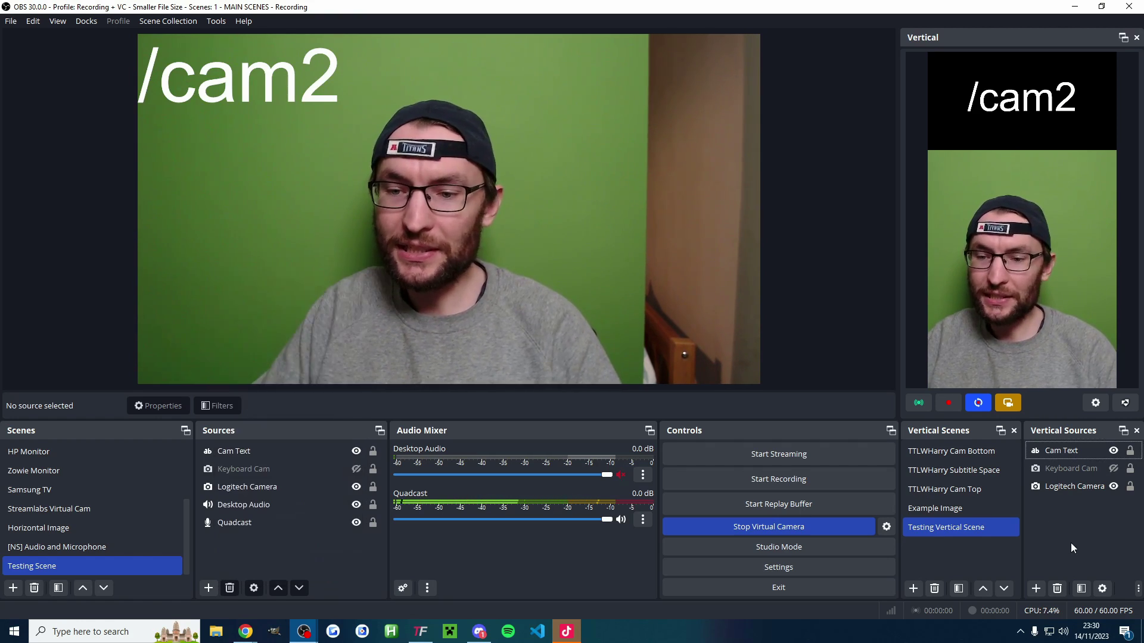
{"action": "left_click", "coordinate": [1037, 589]}
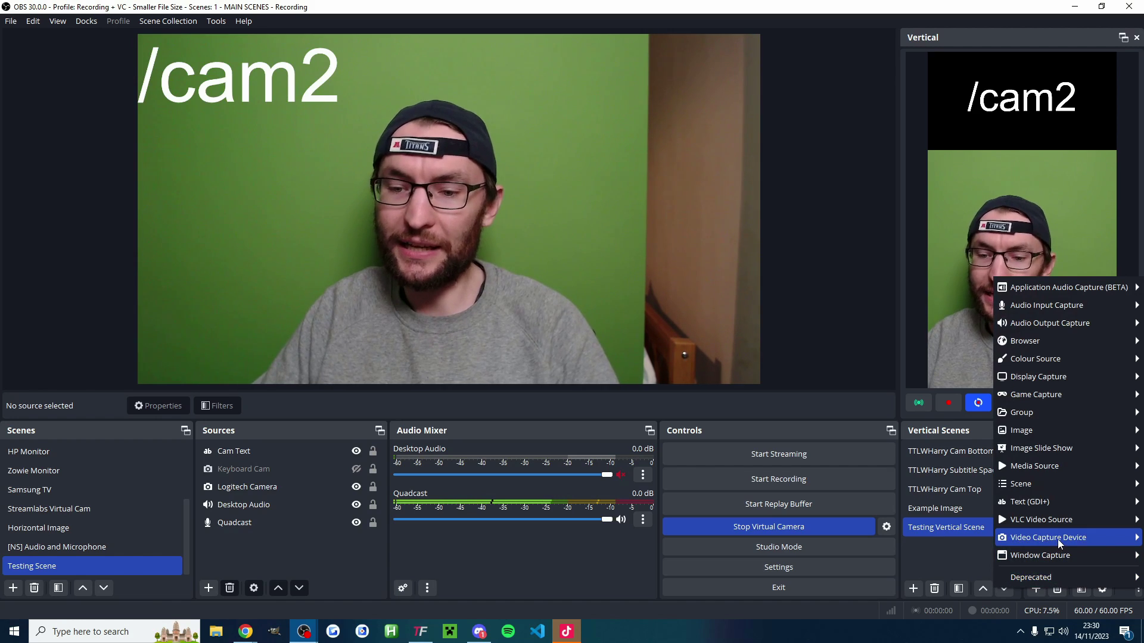
{"action": "mouse_move", "coordinate": [1057, 538]}
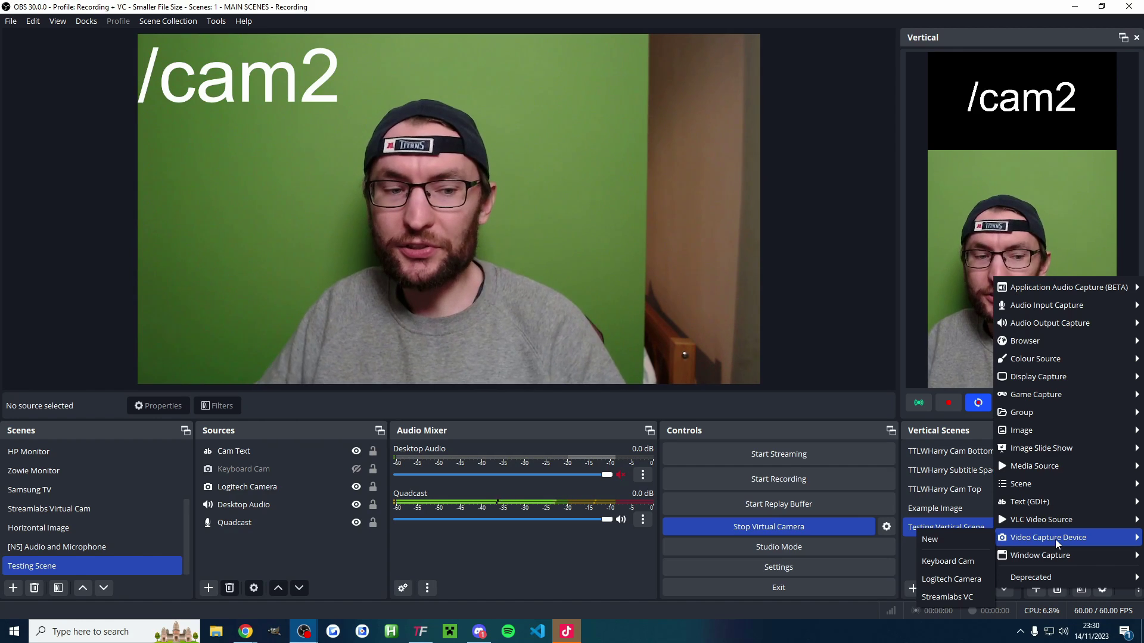
{"action": "left_click", "coordinate": [298, 563]}
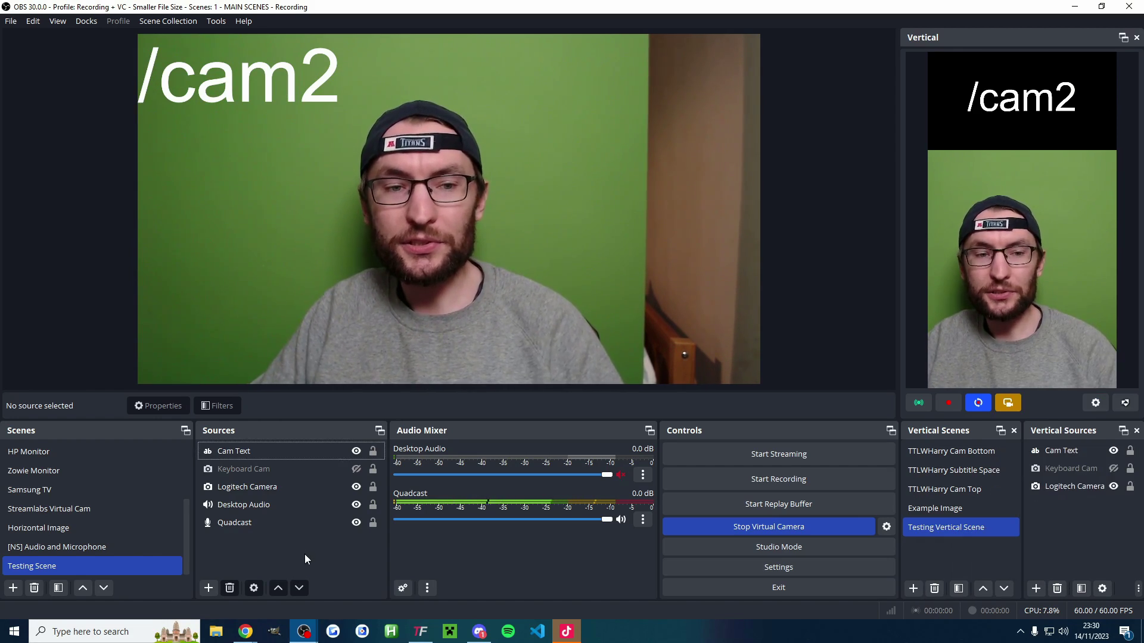
{"action": "left_click", "coordinate": [1034, 588]}
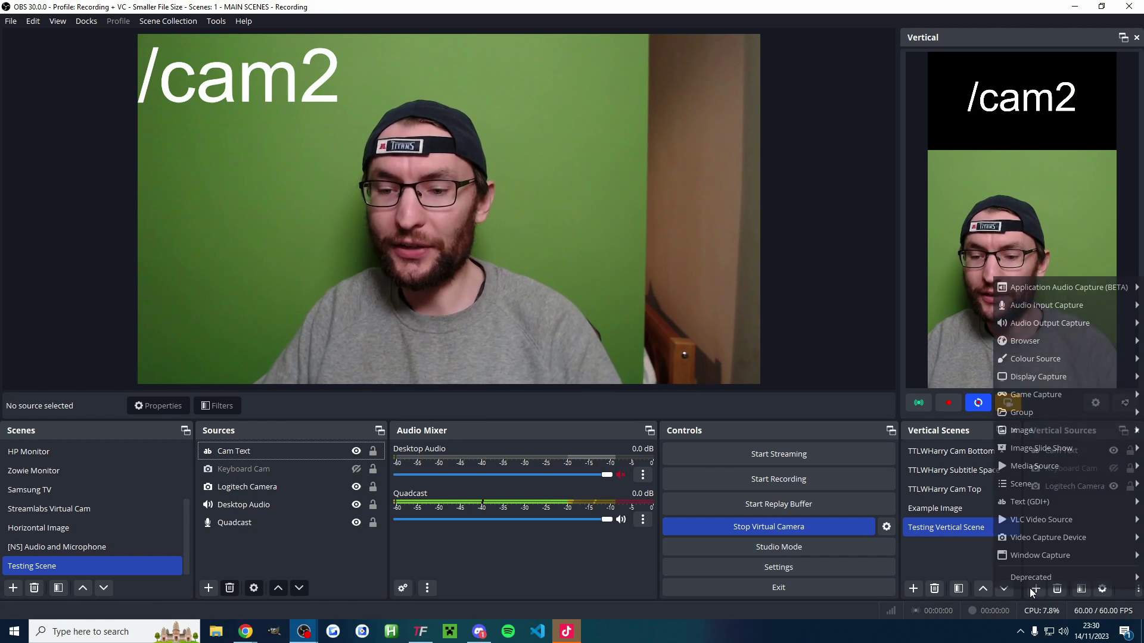
{"action": "mouse_move", "coordinate": [1058, 538]}
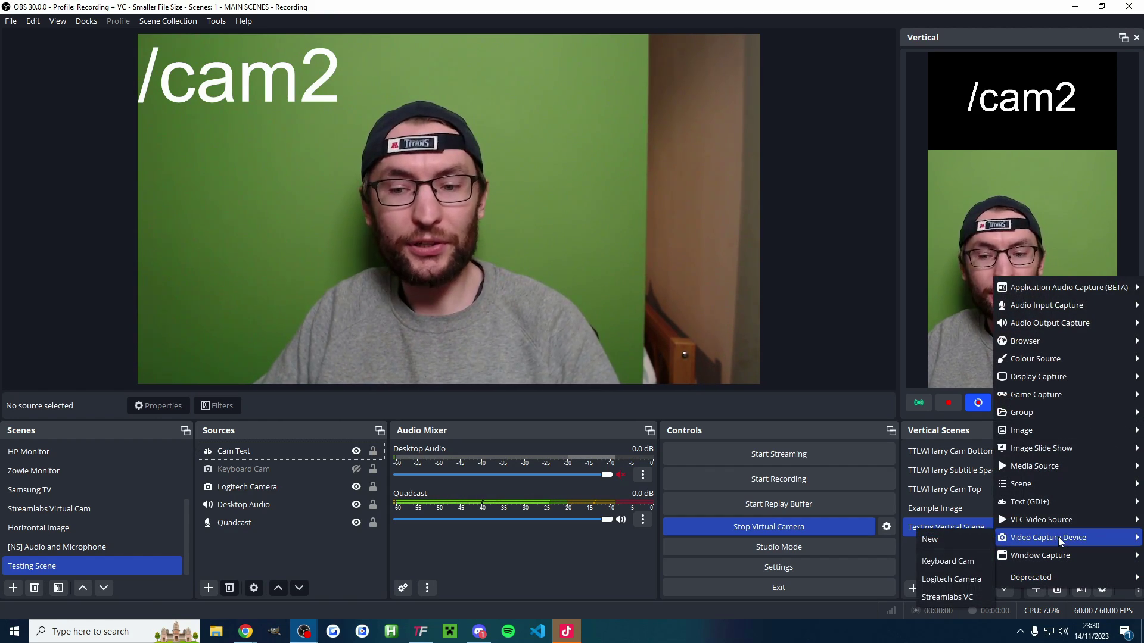
{"action": "left_click", "coordinate": [334, 546]}
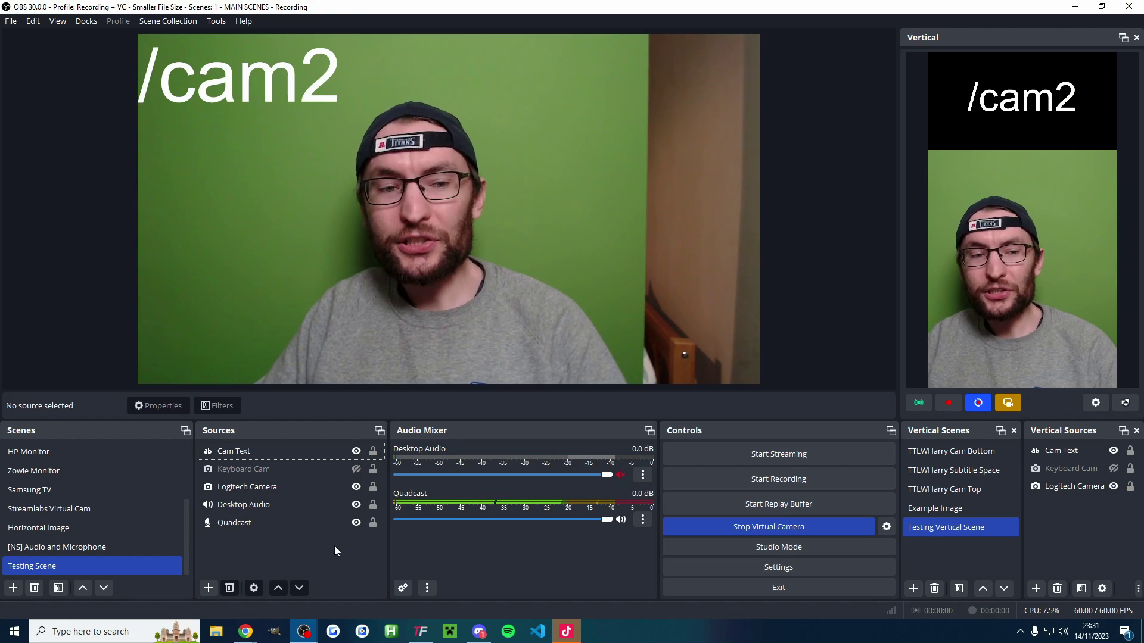
{"action": "left_click", "coordinate": [301, 522]}
{"action": "left_click", "coordinate": [241, 557]}
{"action": "left_click", "coordinate": [209, 588]}
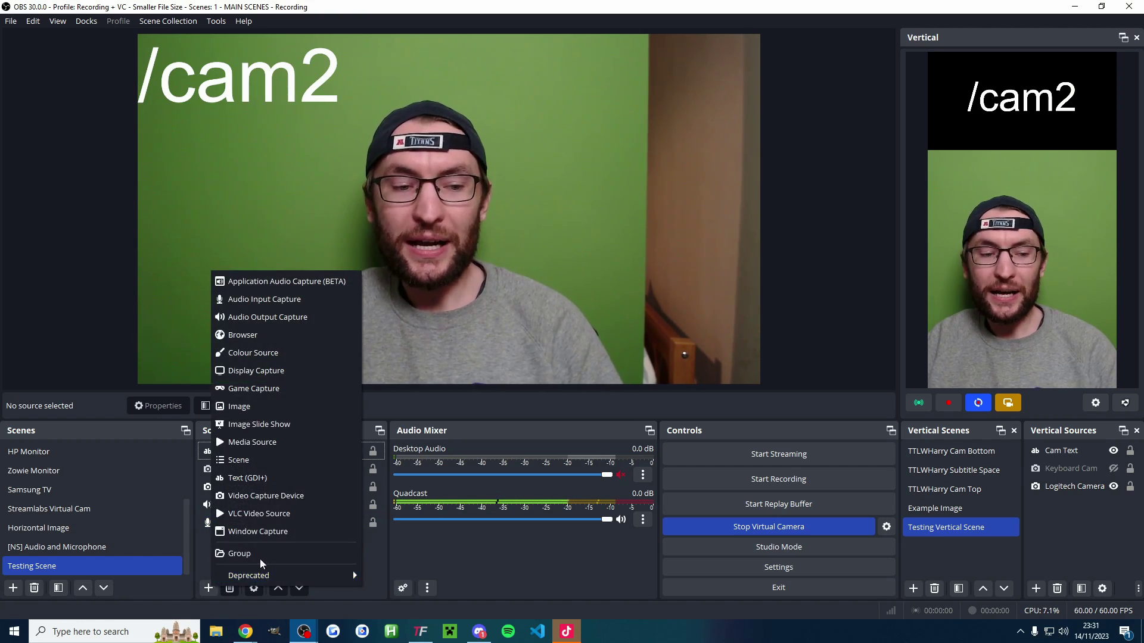
{"action": "left_click", "coordinate": [285, 469]}
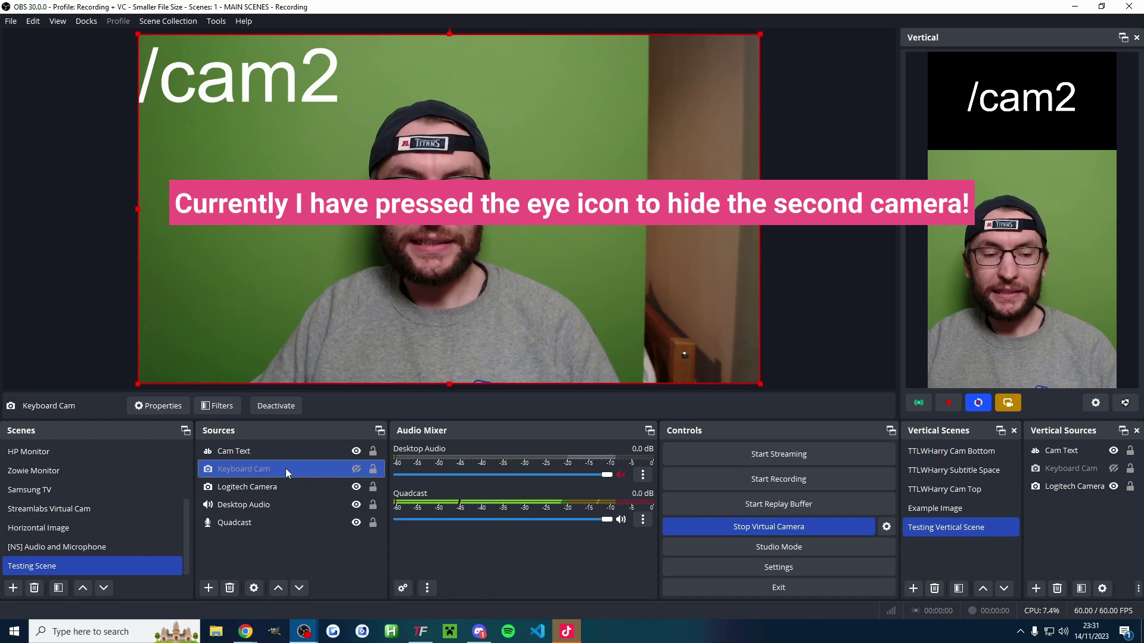
{"action": "left_click", "coordinate": [291, 468]}
{"action": "left_click", "coordinate": [1082, 468]}
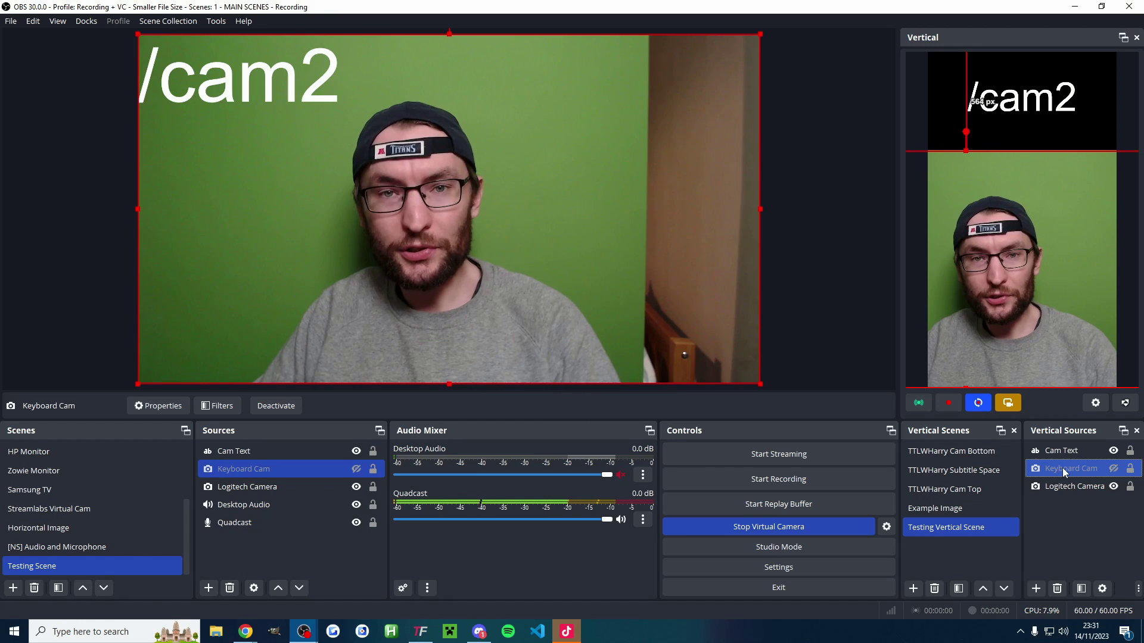
{"action": "left_click", "coordinate": [359, 533]}
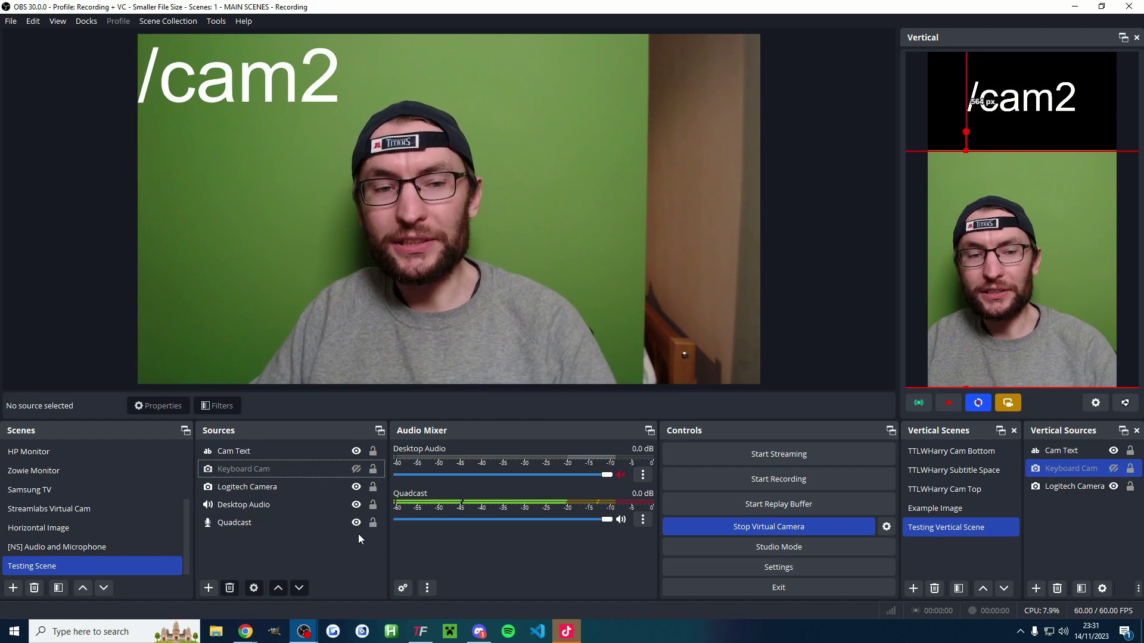
{"action": "left_click", "coordinate": [207, 587]}
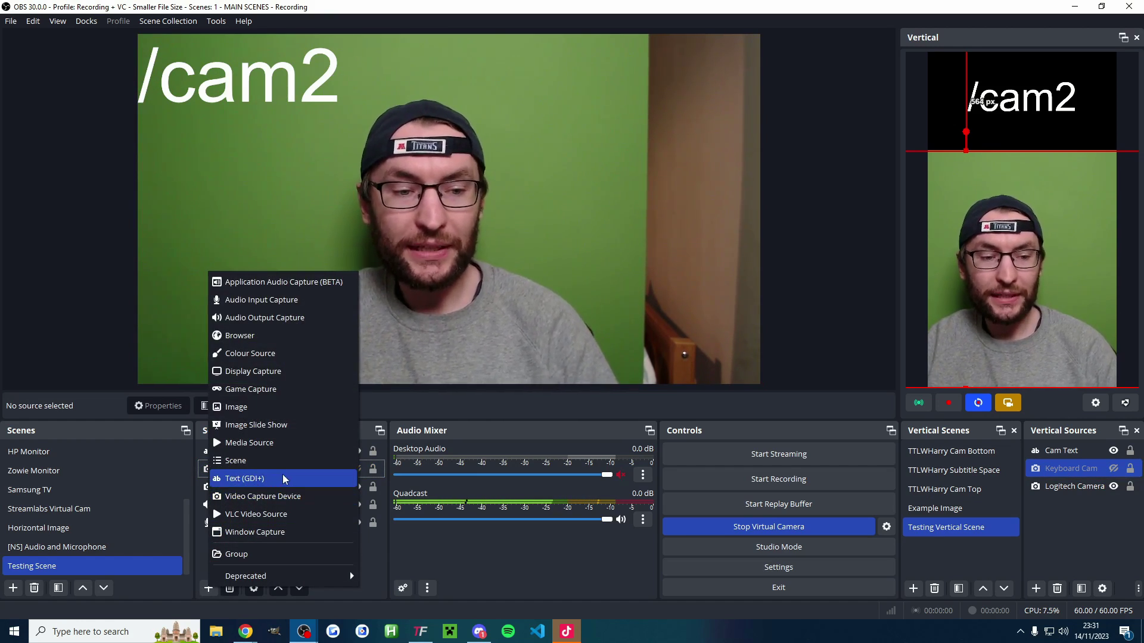
{"action": "left_click", "coordinate": [1035, 590]}
{"action": "left_click", "coordinate": [1035, 589]}
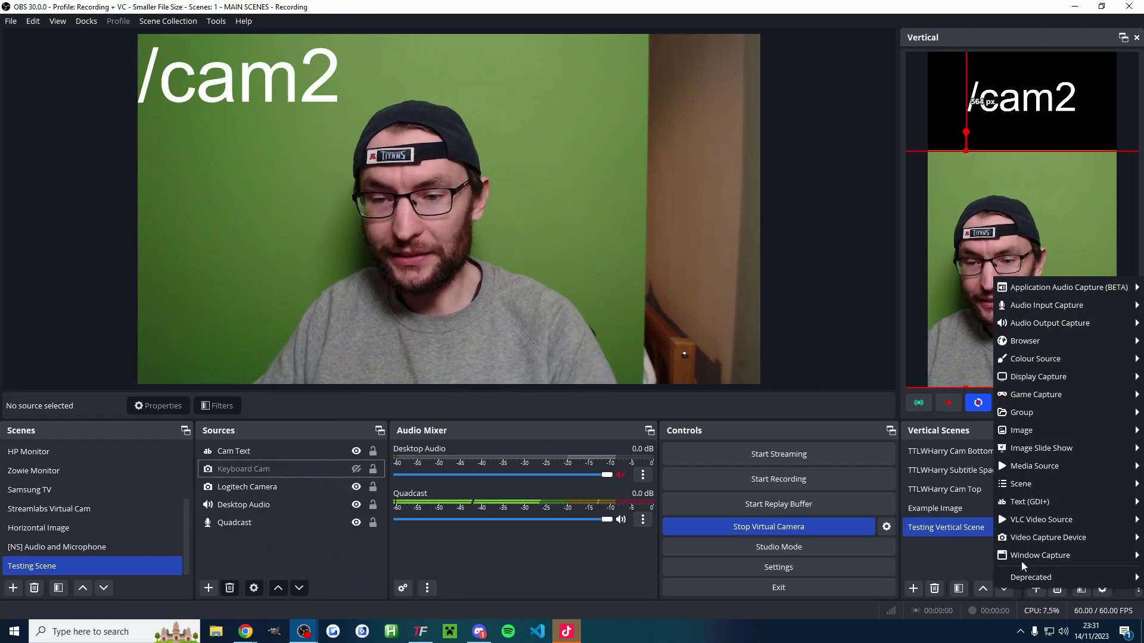
{"action": "mouse_move", "coordinate": [1041, 506]}
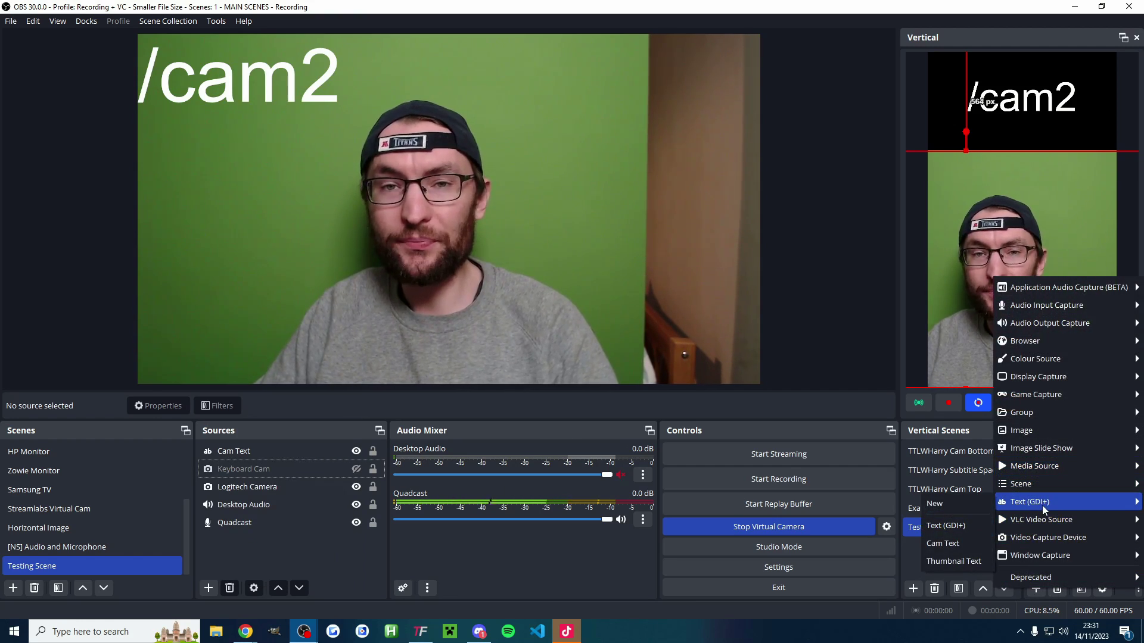
{"action": "left_click", "coordinate": [942, 543]}
{"action": "left_click", "coordinate": [1062, 450]}
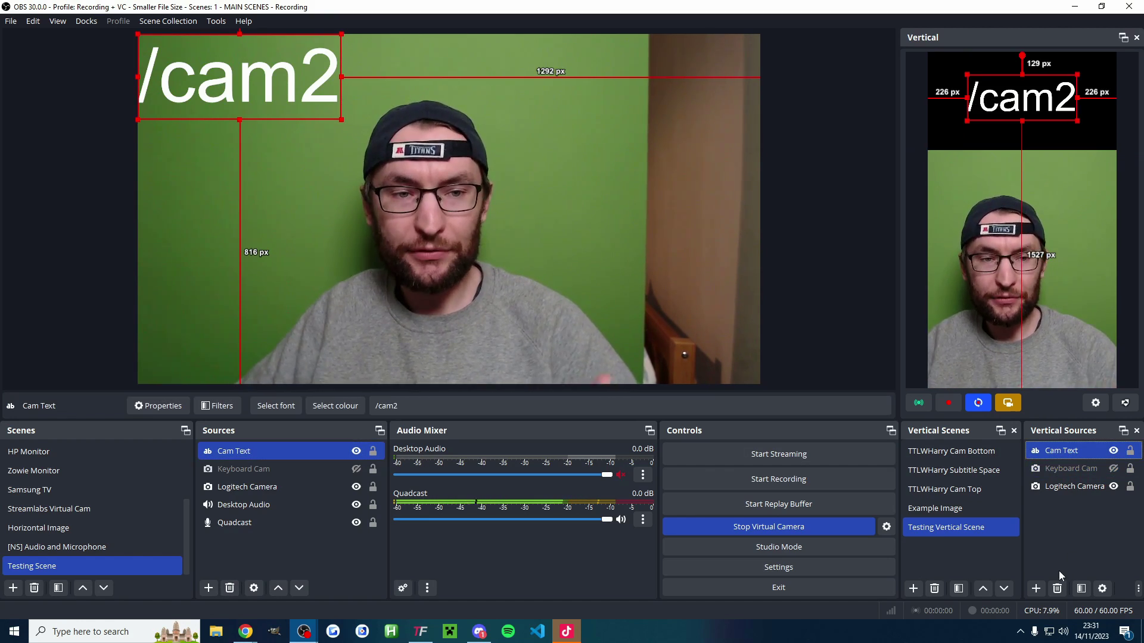
{"action": "left_click", "coordinate": [1059, 571]}
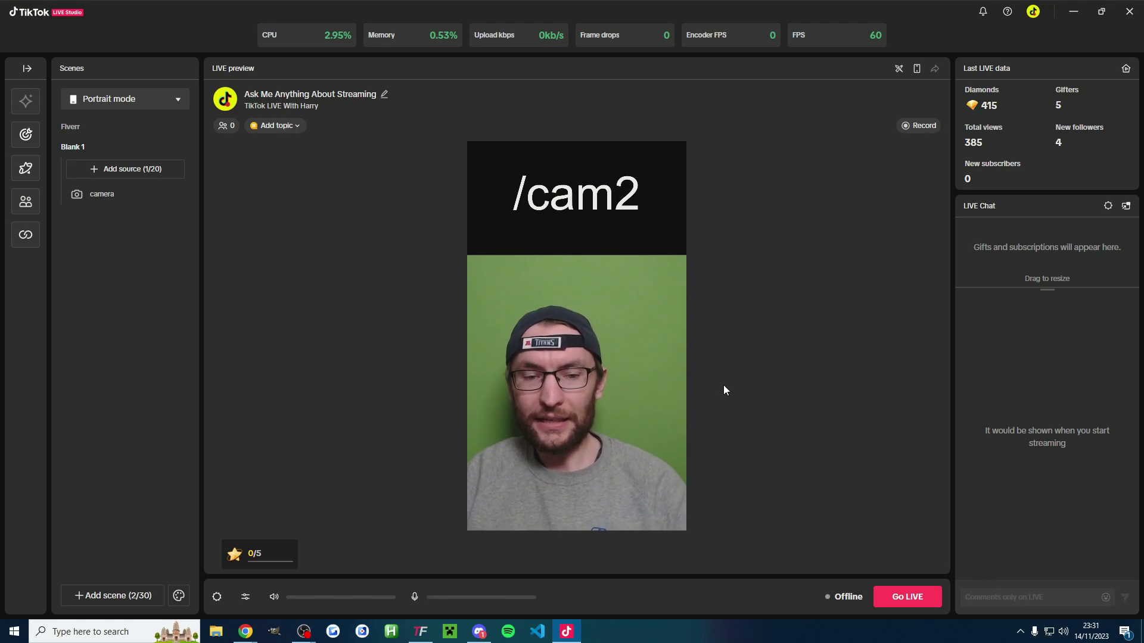
- Check the HyperX Quadcast microphone and speaker levels, both at 100%, in the audio popup
{"action": "left_click", "coordinate": [245, 597]}
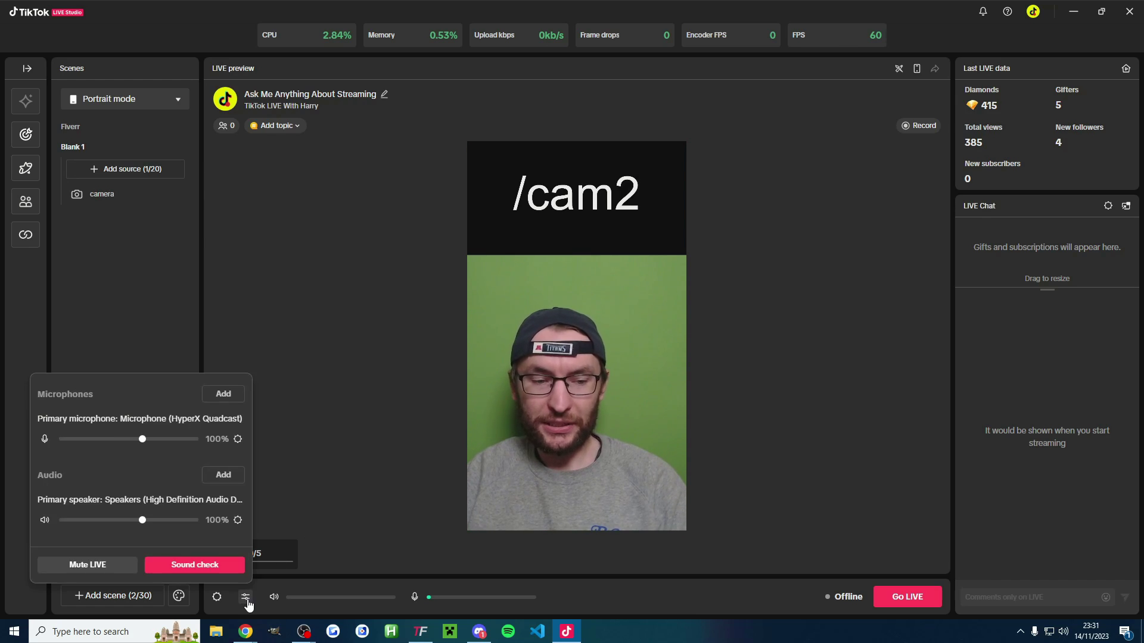
{"action": "left_click", "coordinate": [352, 560]}
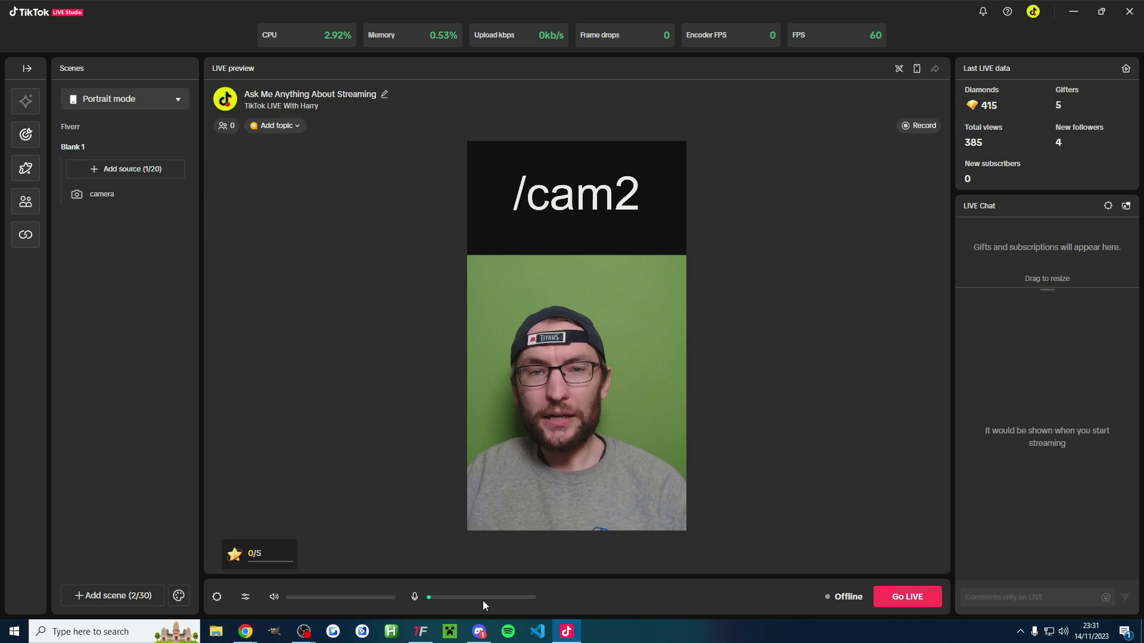
- Create a new action in TikFinity's Actions & Events and enter '/cam'
{"action": "left_click", "coordinate": [421, 632]}
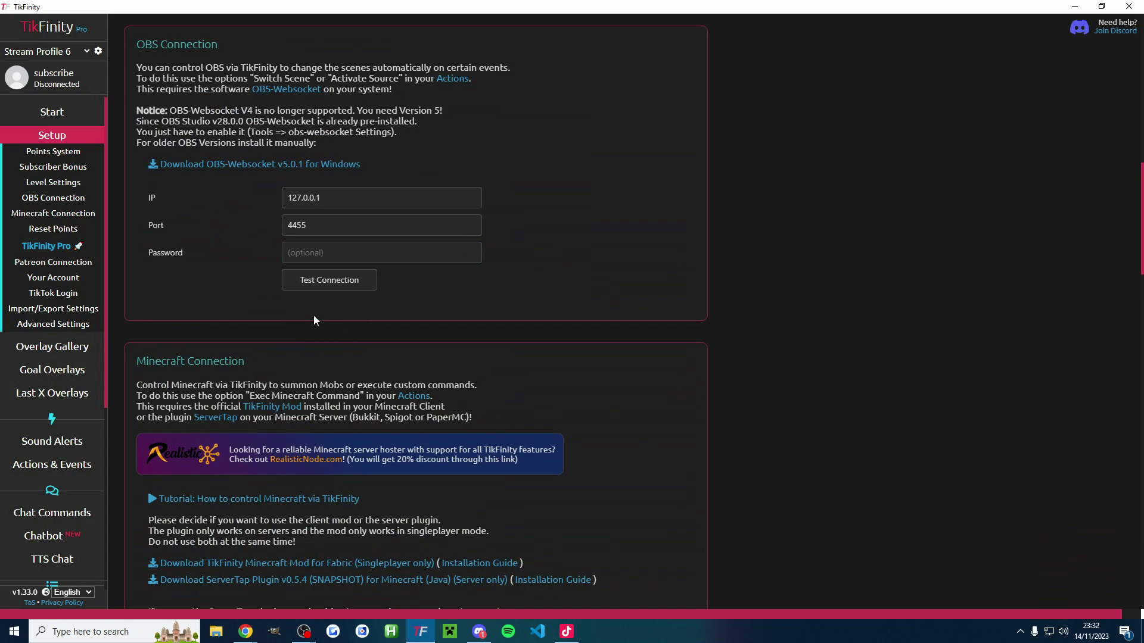
{"action": "left_click", "coordinate": [66, 464]}
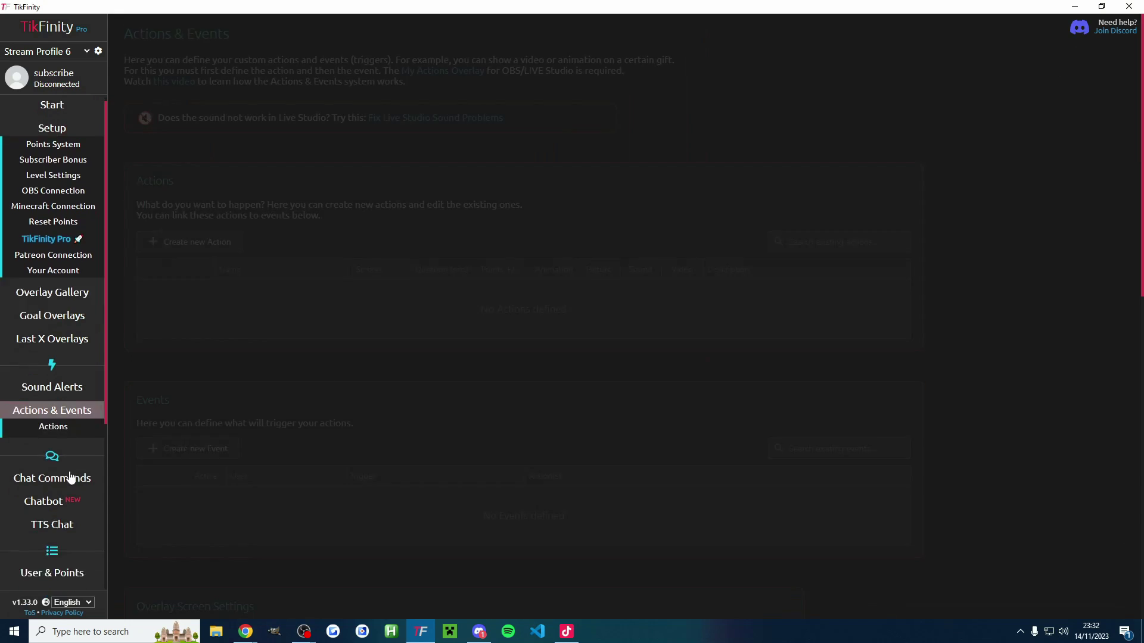
{"action": "left_click", "coordinate": [233, 241]}
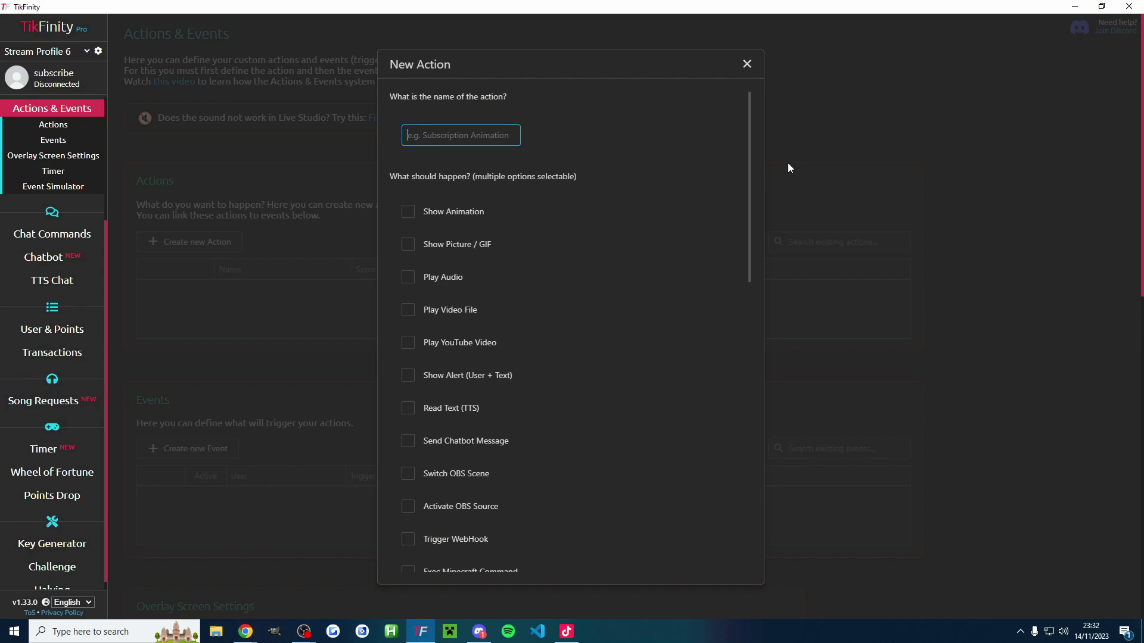
{"action": "type", "text": "/cam2"}
{"action": "scroll", "coordinate": [487, 365], "scroll_direction": "down", "scroll_amount": 2}
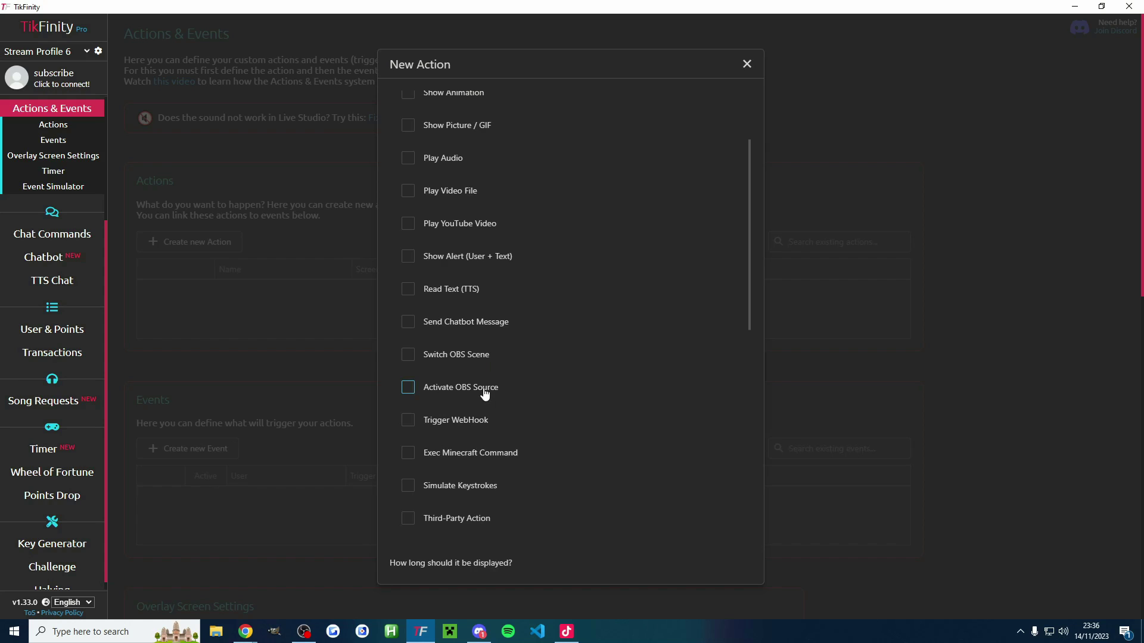
- Make the action activate OBS source Testing Scene - Keyboard Cam for 3 seconds
{"action": "left_click", "coordinate": [484, 390]}
{"action": "left_click", "coordinate": [599, 387]}
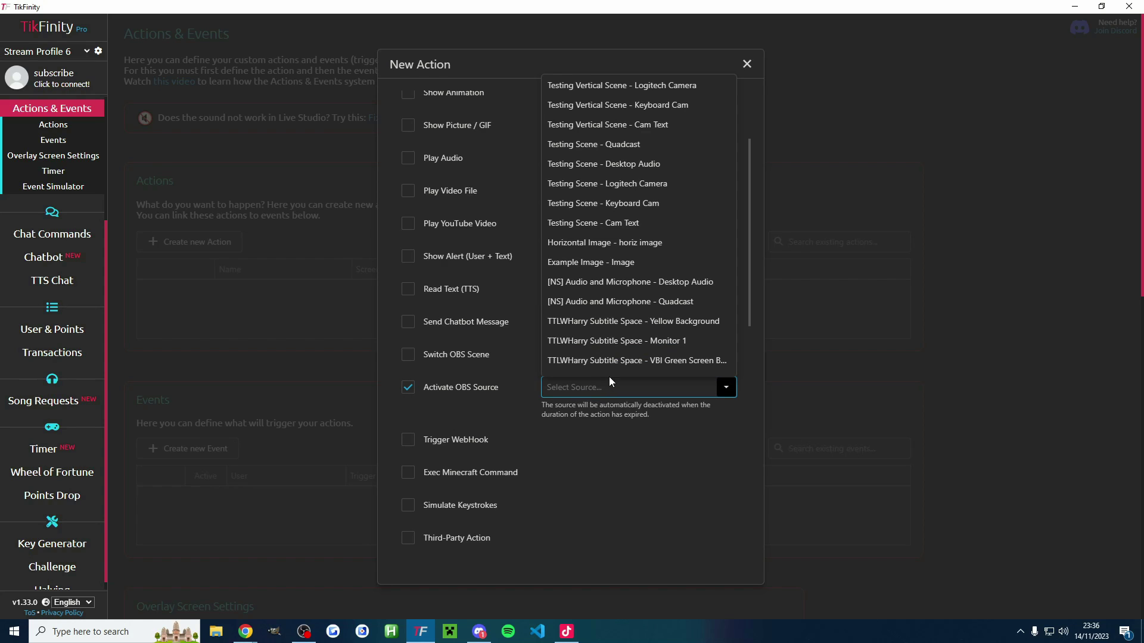
{"action": "scroll", "coordinate": [653, 191], "scroll_direction": "down", "scroll_amount": 10}
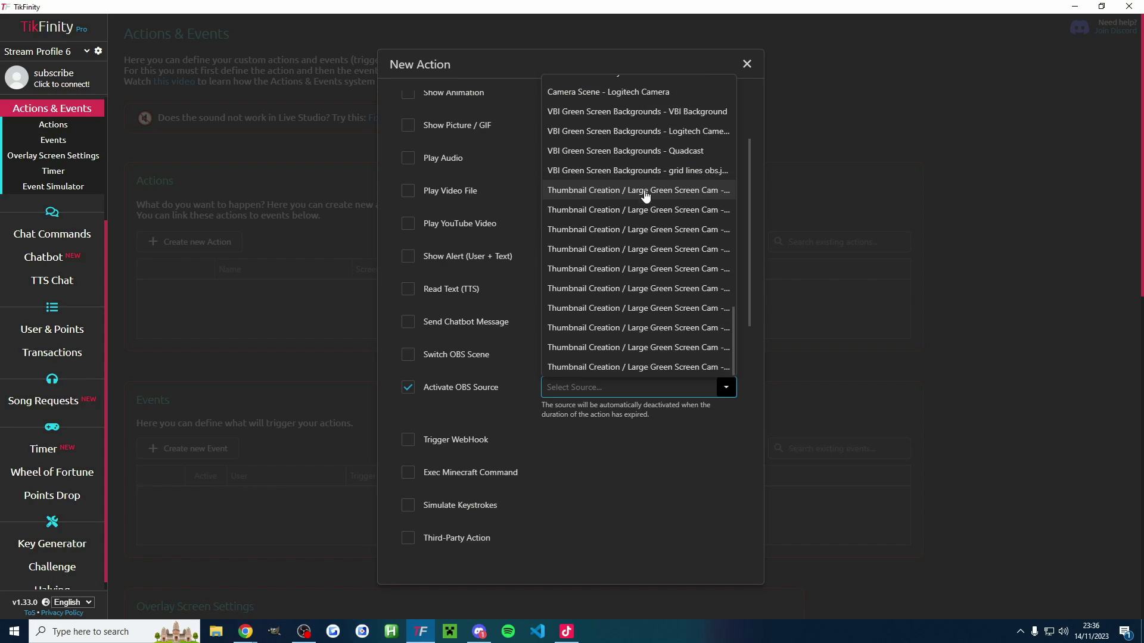
{"action": "scroll", "coordinate": [647, 221], "scroll_direction": "up", "scroll_amount": 8}
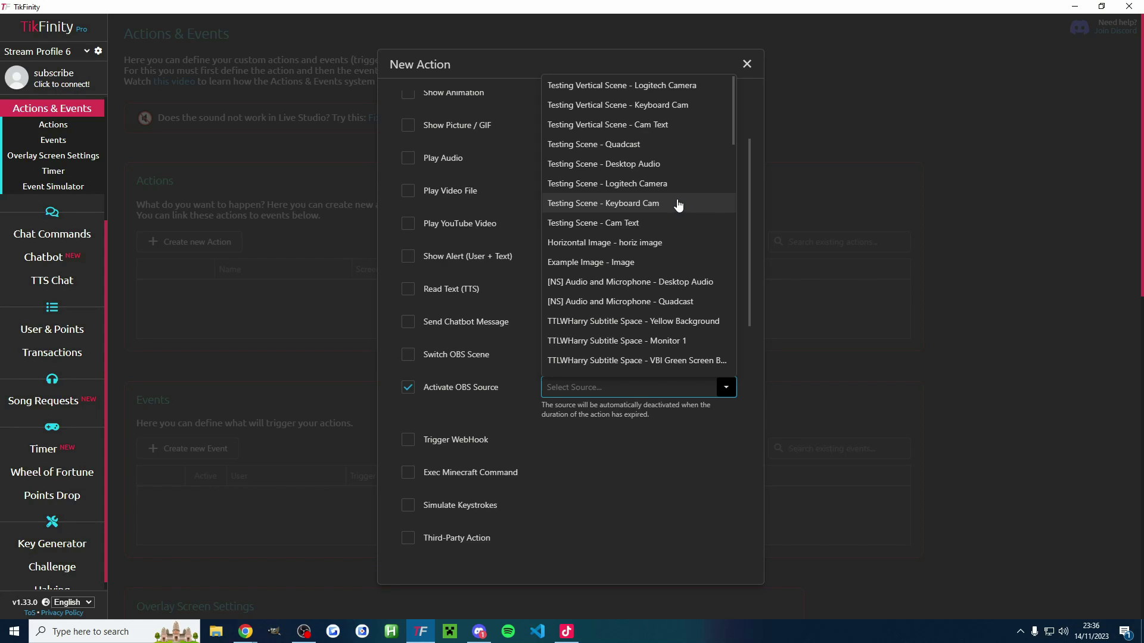
{"action": "left_click", "coordinate": [662, 205]}
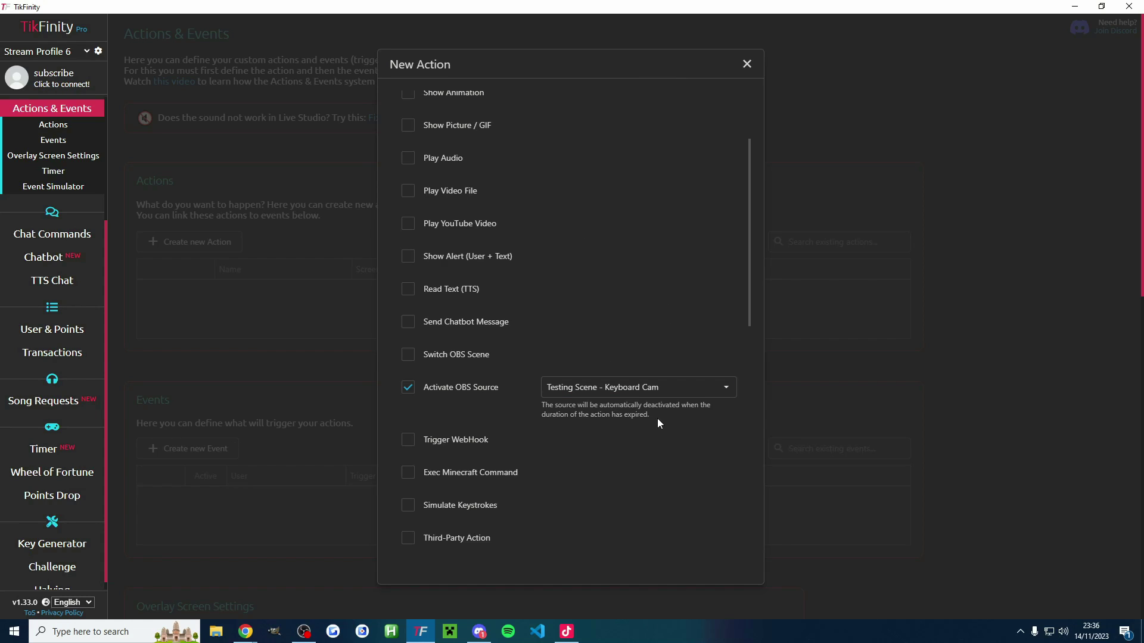
{"action": "left_click_drag", "start_coordinate": [657, 418], "coordinate": [541, 409]}
{"action": "left_click", "coordinate": [543, 410]}
{"action": "scroll", "coordinate": [544, 284], "scroll_direction": "down", "scroll_amount": 5}
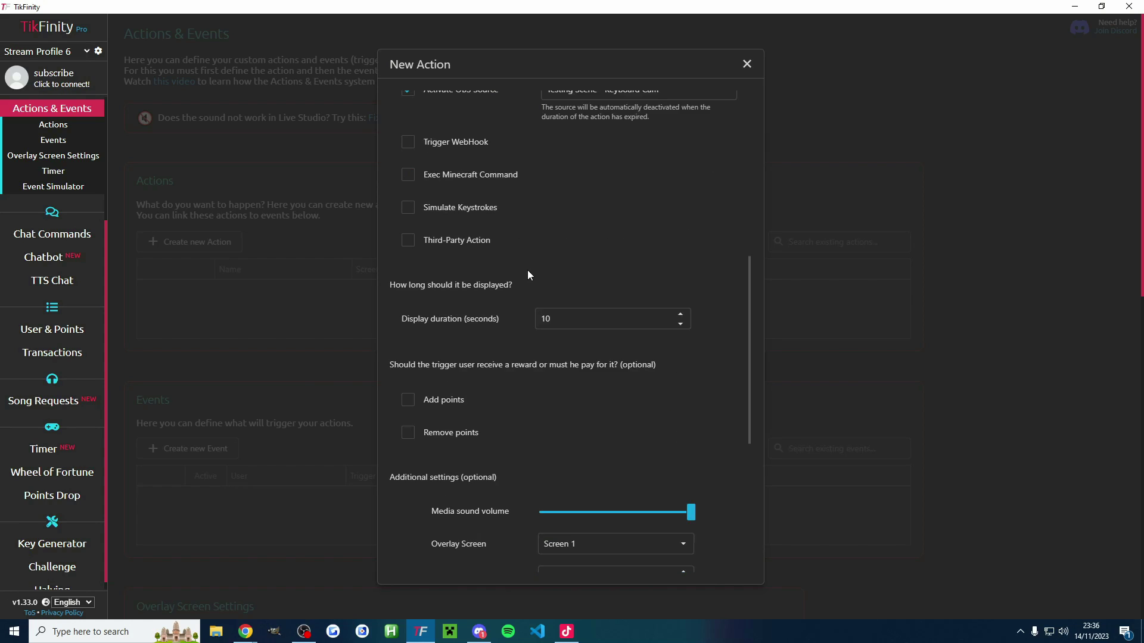
{"action": "left_click_drag", "start_coordinate": [575, 319], "coordinate": [537, 317]}
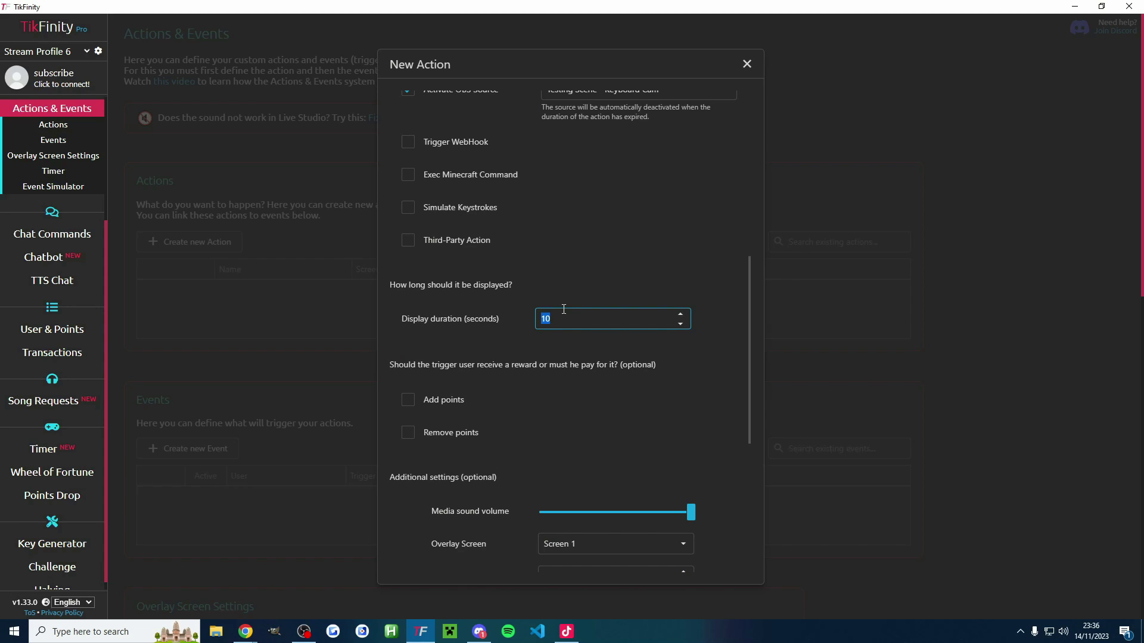
{"action": "type", "text": "3"}
{"action": "left_click", "coordinate": [673, 271]}
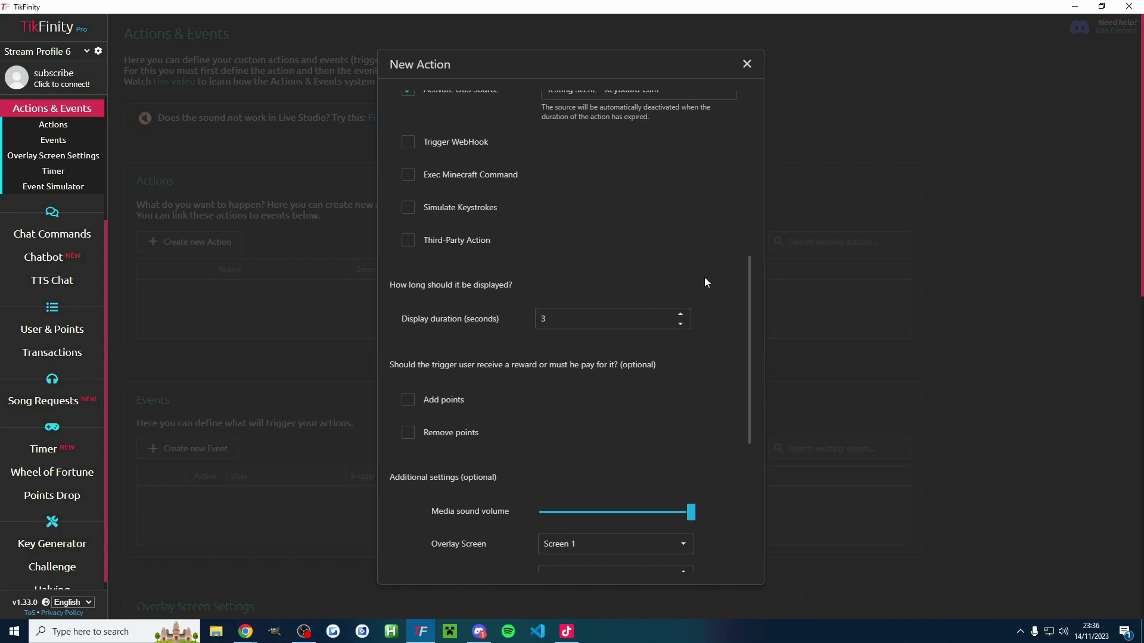
- Try adding an on-screen text alert, remove it again, and scroll down the action form
{"action": "scroll", "coordinate": [531, 308], "scroll_direction": "up", "scroll_amount": 6}
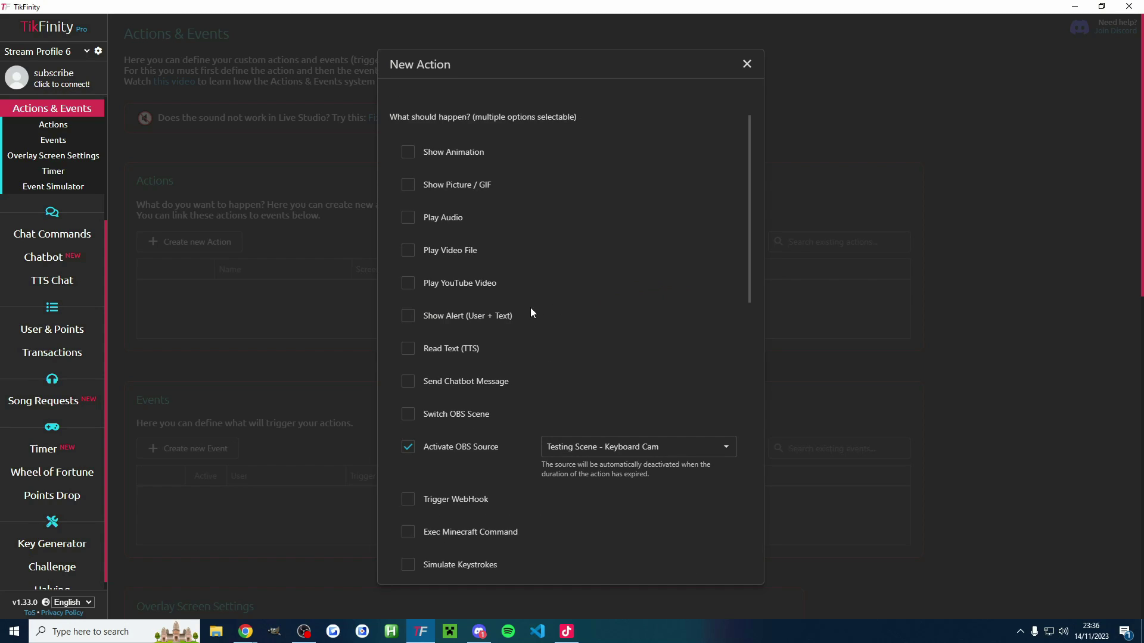
{"action": "left_click", "coordinate": [472, 322]}
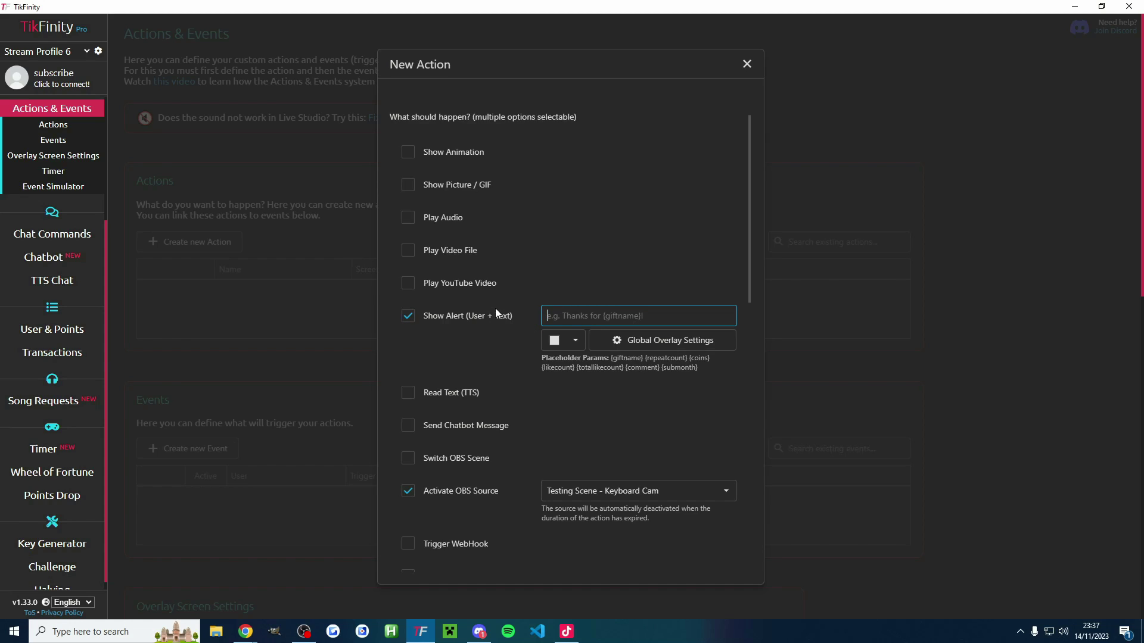
{"action": "left_click", "coordinate": [462, 324]}
{"action": "scroll", "coordinate": [679, 274], "scroll_direction": "down", "scroll_amount": 4}
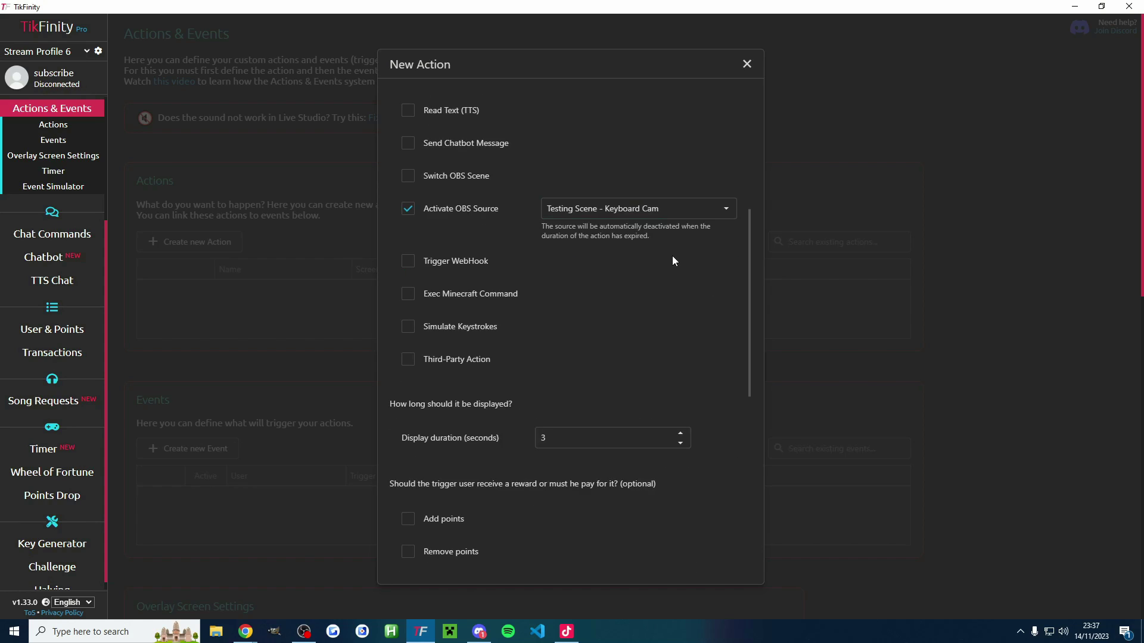
{"action": "scroll", "coordinate": [673, 258], "scroll_direction": "down", "scroll_amount": 7}
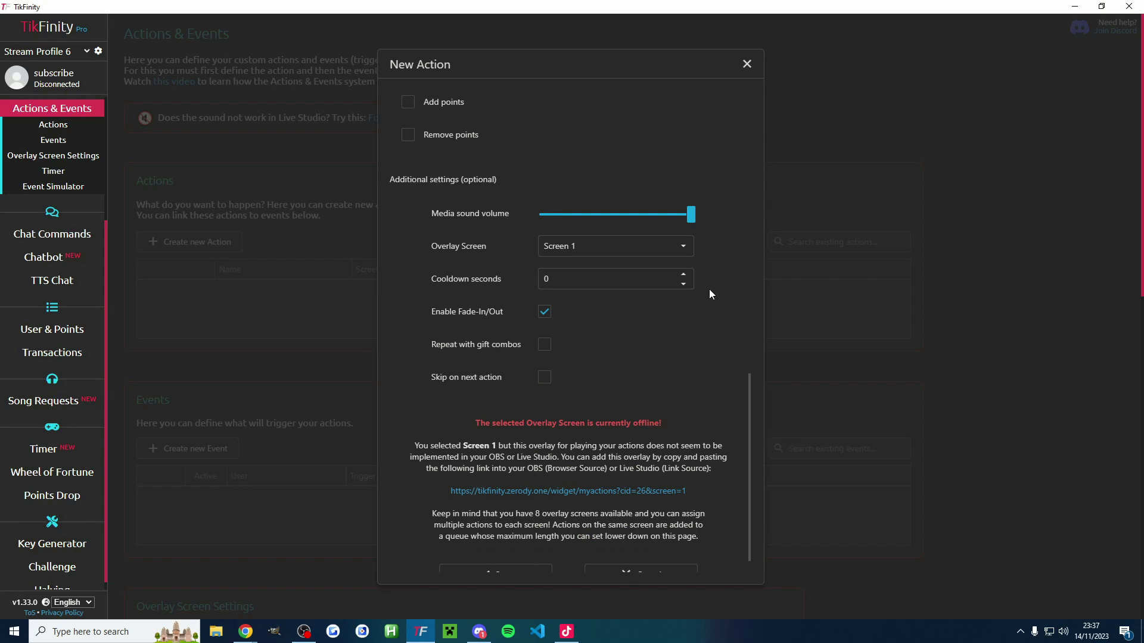
{"action": "scroll", "coordinate": [686, 288], "scroll_direction": "down", "scroll_amount": 1}
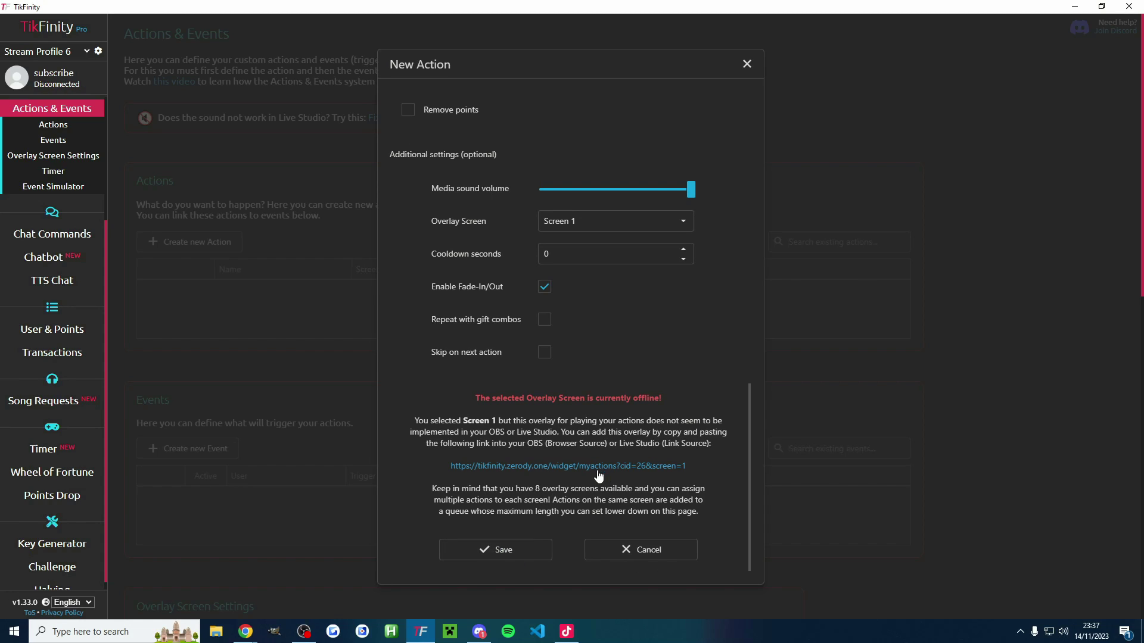
- Save the /cam2 action and start a new event triggered by commenting the /cam2 command
{"action": "left_click", "coordinate": [527, 561]}
{"action": "left_click", "coordinate": [189, 411]}
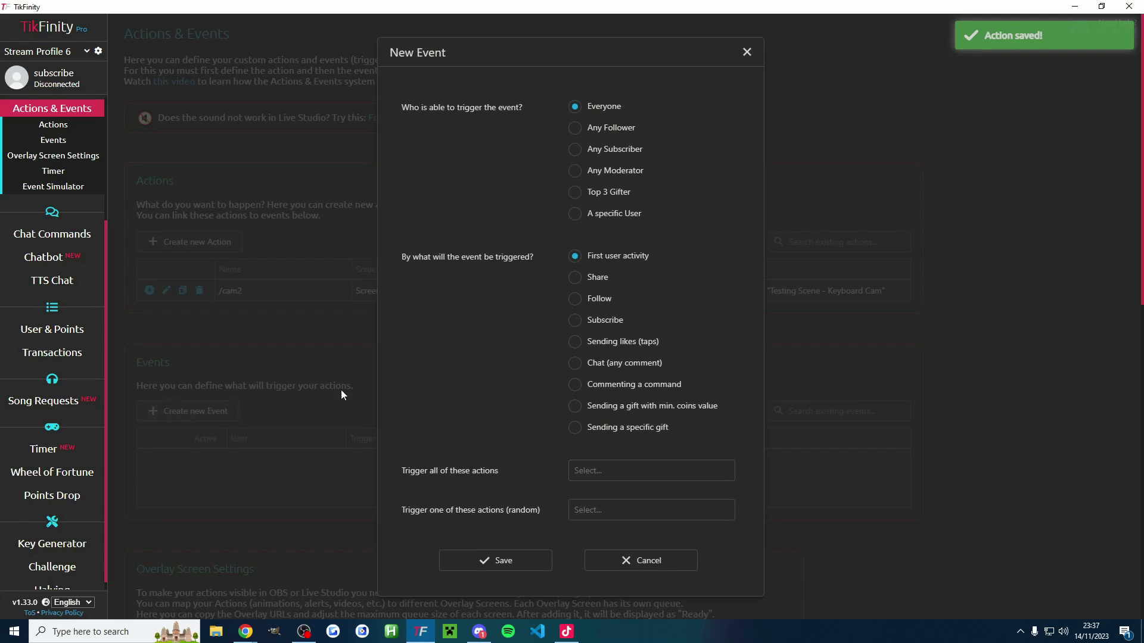
{"action": "left_click", "coordinate": [617, 391]}
{"action": "left_click", "coordinate": [597, 464]}
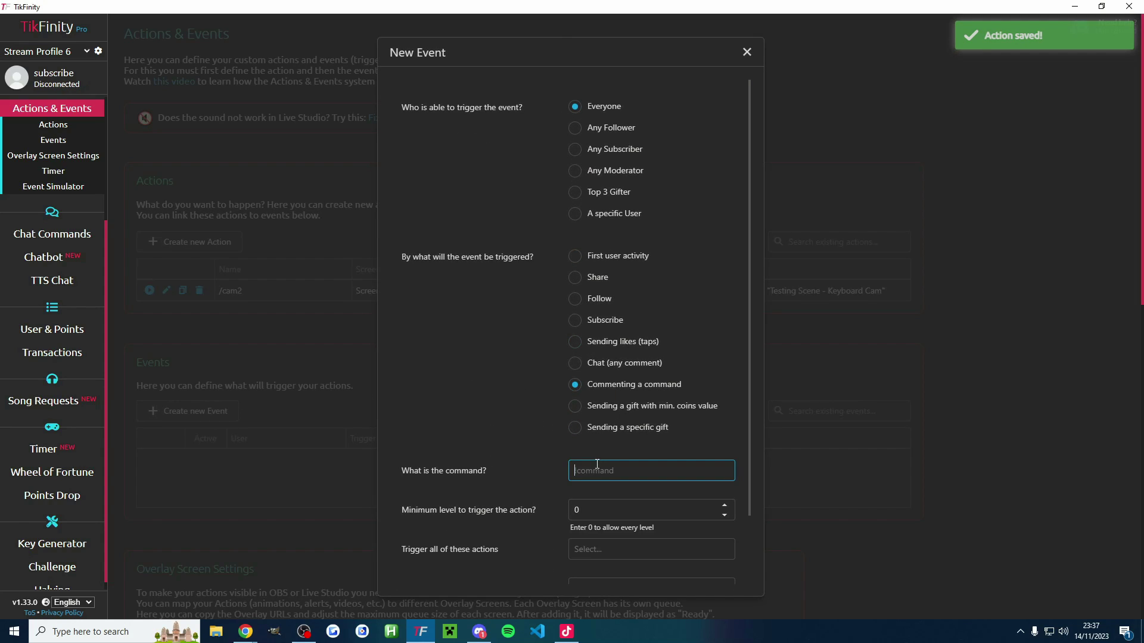
{"action": "type", "text": "/cam"}
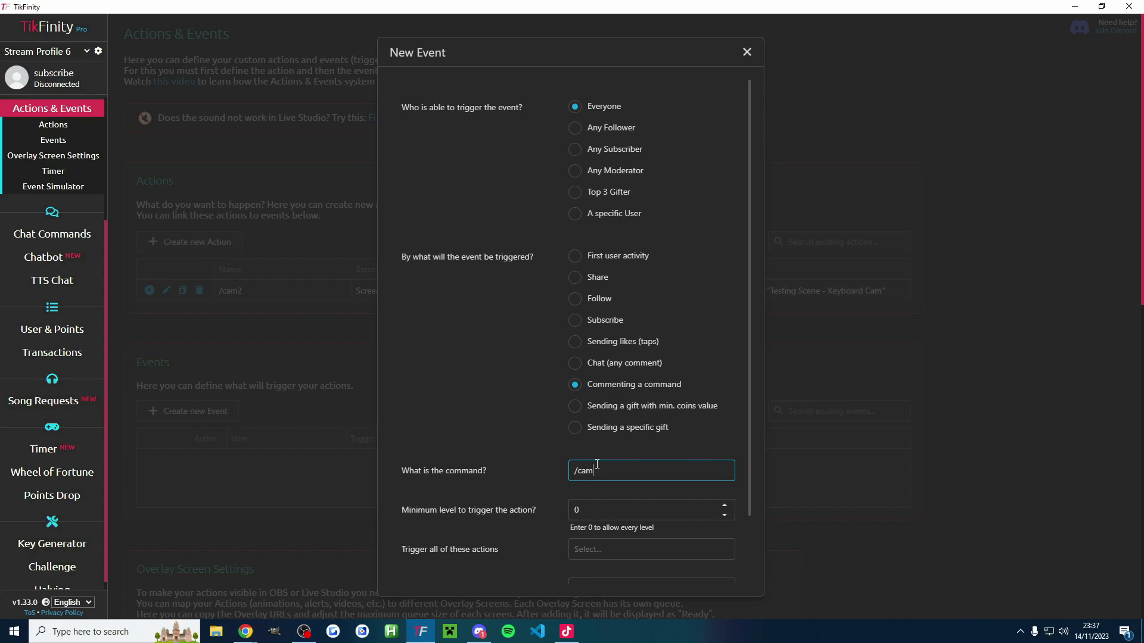
{"action": "type", "text": "2"}
{"action": "left_click", "coordinate": [490, 408]}
- Link the /cam2 action to the event, save it, and keep the Screen 1 queue length unchanged
{"action": "scroll", "coordinate": [495, 427], "scroll_direction": "down", "scroll_amount": 2}
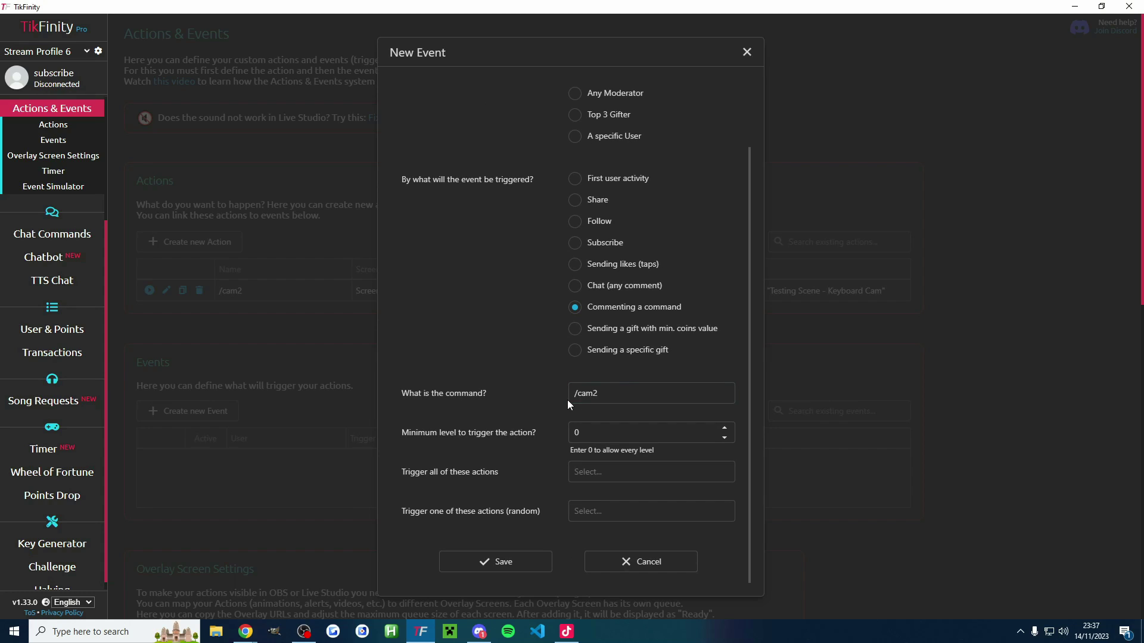
{"action": "left_click", "coordinate": [600, 474]}
{"action": "left_click", "coordinate": [603, 496]}
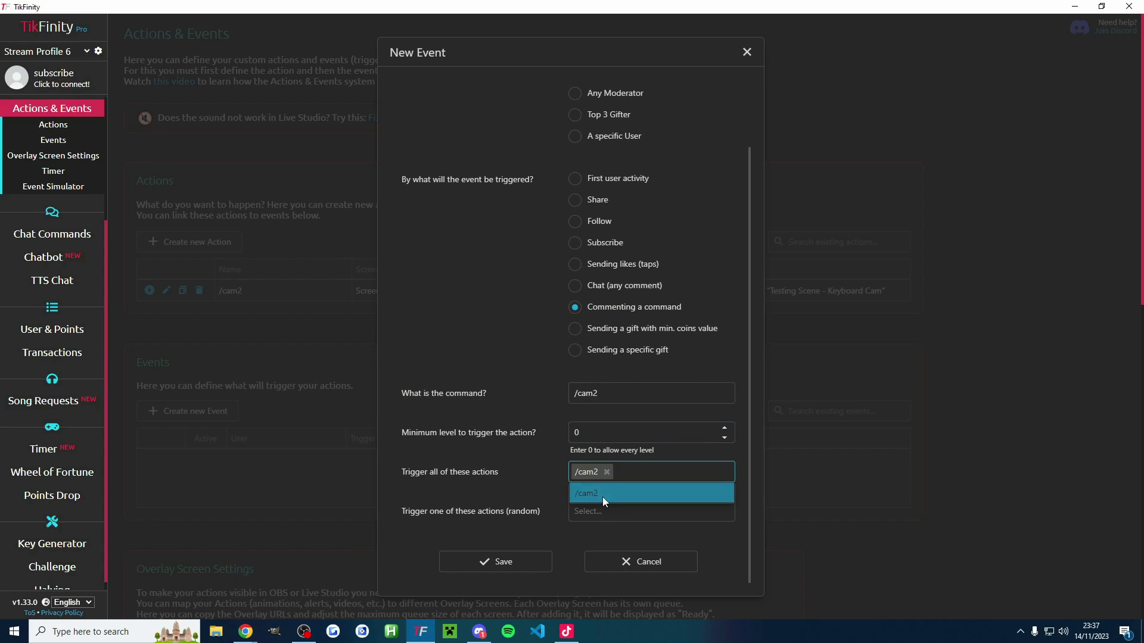
{"action": "left_click", "coordinate": [504, 562]}
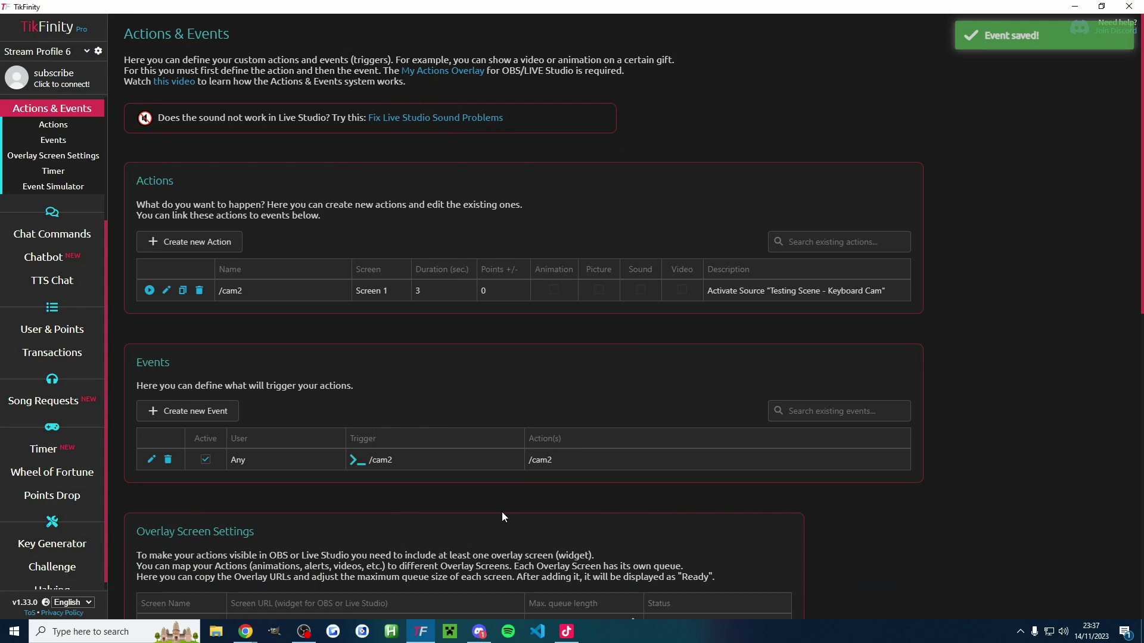
{"action": "scroll", "coordinate": [520, 296], "scroll_direction": "down", "scroll_amount": 3}
{"action": "scroll", "coordinate": [520, 295], "scroll_direction": "down", "scroll_amount": 1}
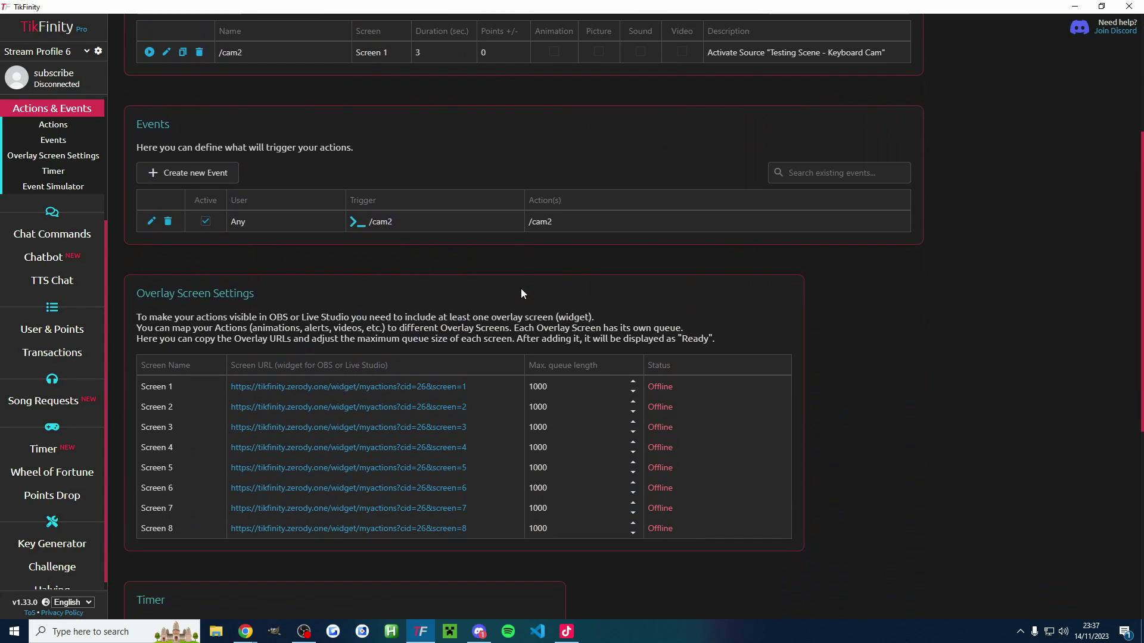
{"action": "double_click", "coordinate": [538, 387]}
{"action": "left_click", "coordinate": [648, 303]}
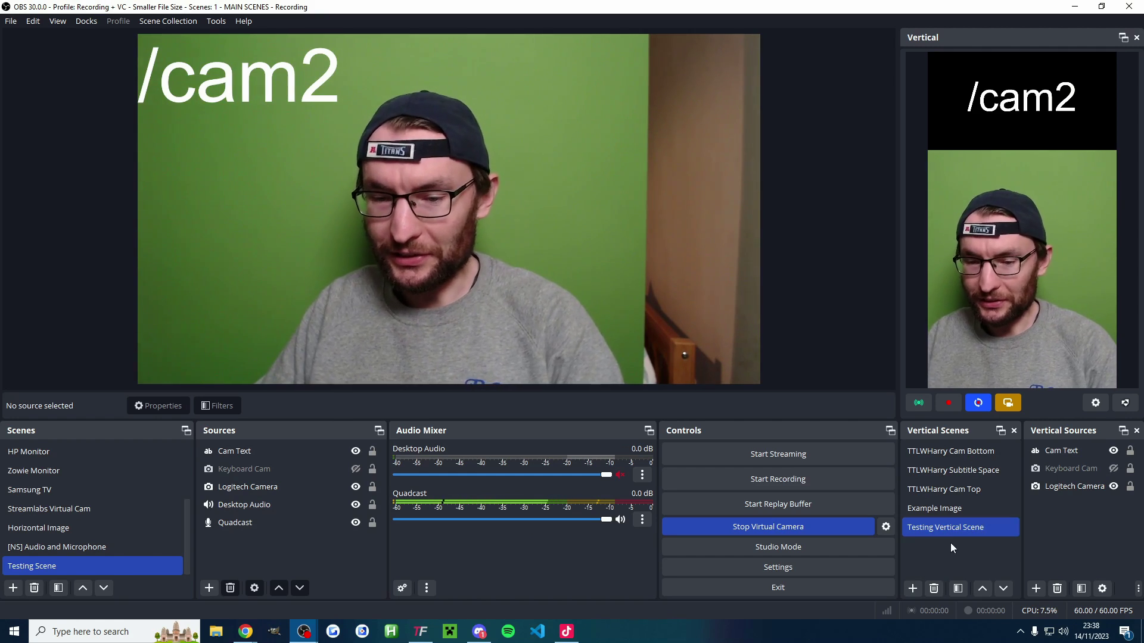
- Make Testing Vertical Scene the active vertical scene and check it in TikTok LIVE Studio's preview
{"action": "left_click", "coordinate": [950, 531]}
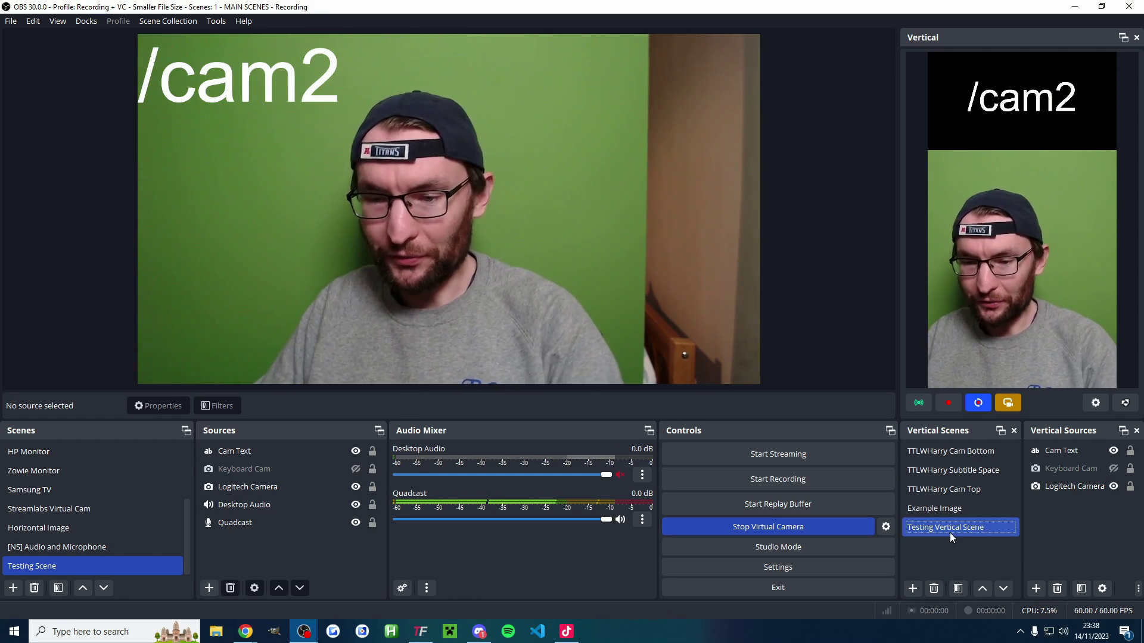
{"action": "left_click", "coordinate": [566, 631]}
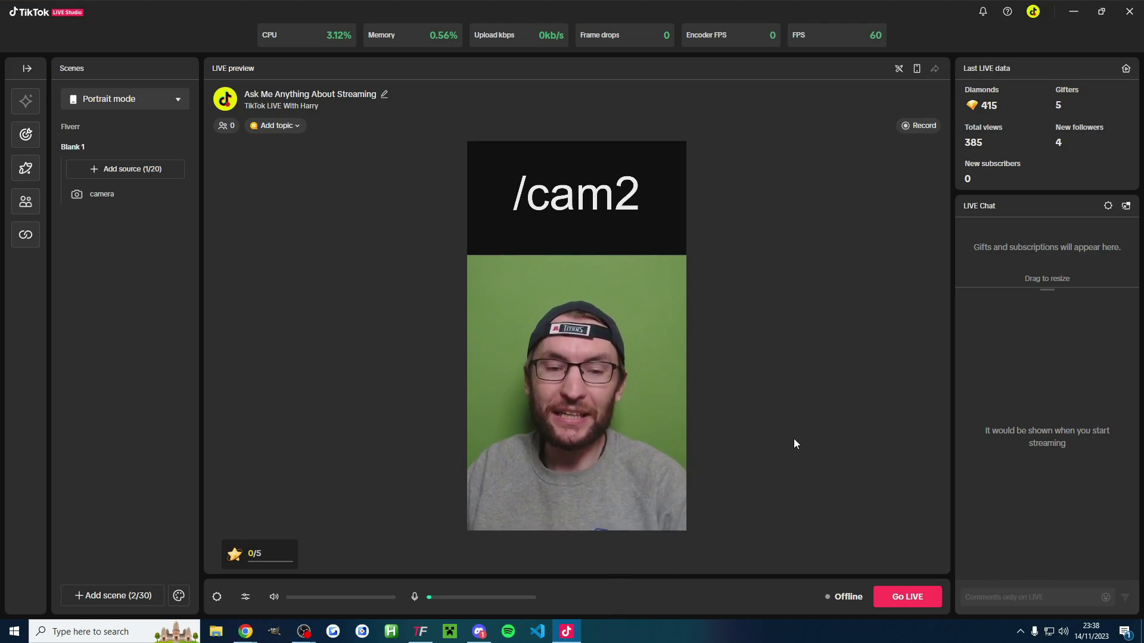
- Bring TikFinity back and snap it beside the LIVE Studio preview
{"action": "left_click", "coordinate": [420, 630]}
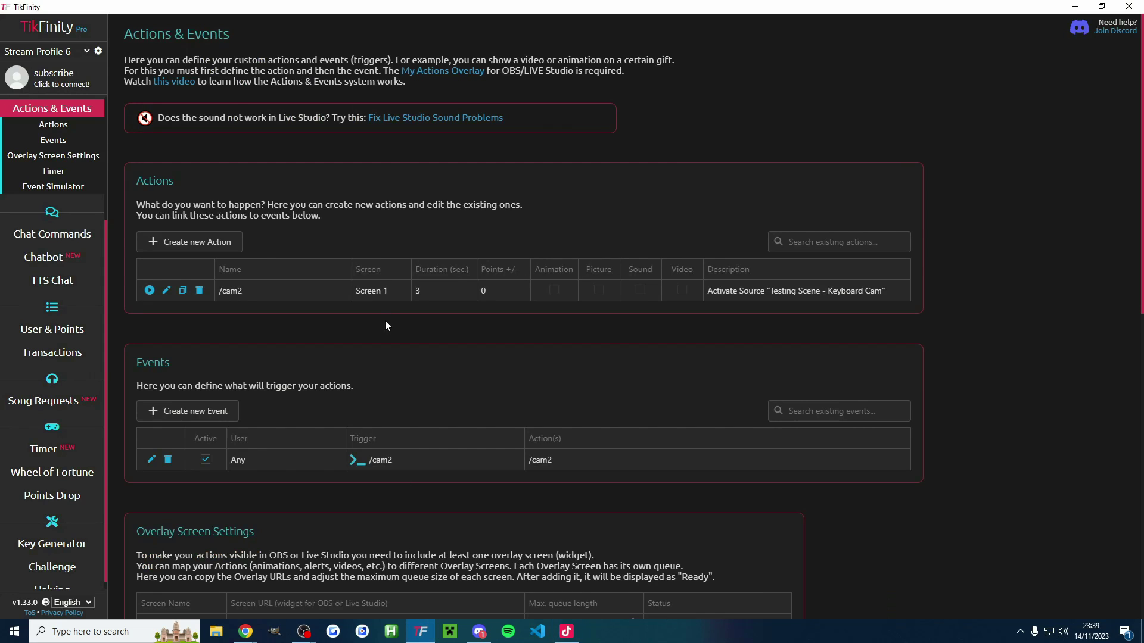
{"action": "left_click", "coordinate": [149, 295]}
{"action": "key", "text": "super+Down"}
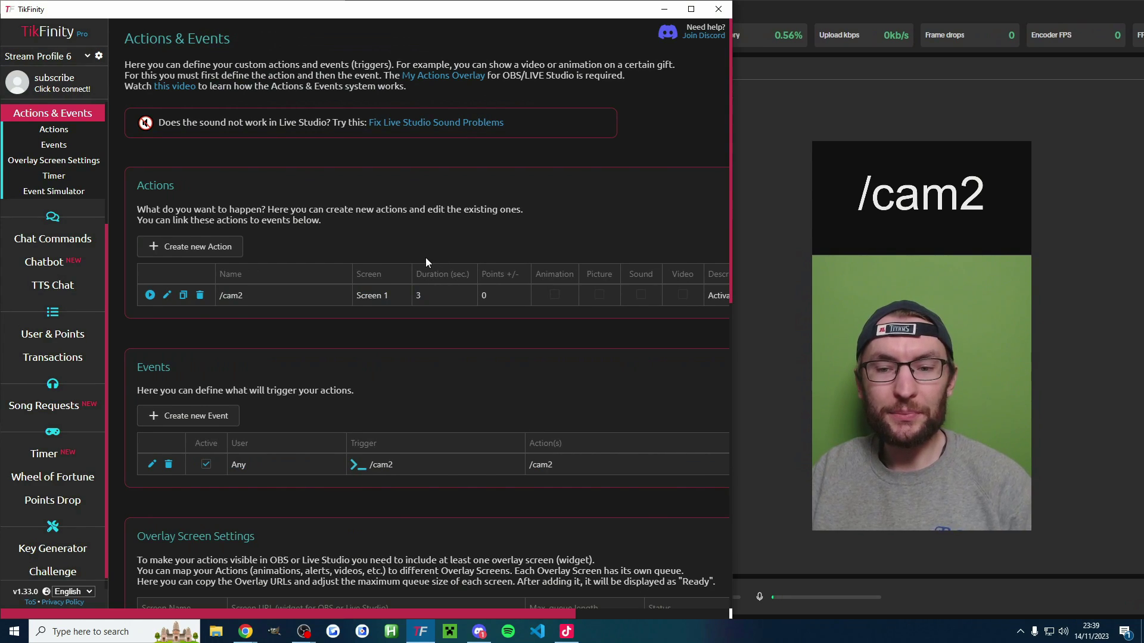
- Point the /cam2 action at the Testing Vertical Scene - Keyboard Cam source, save, and test-run it
{"action": "left_click", "coordinate": [150, 295]}
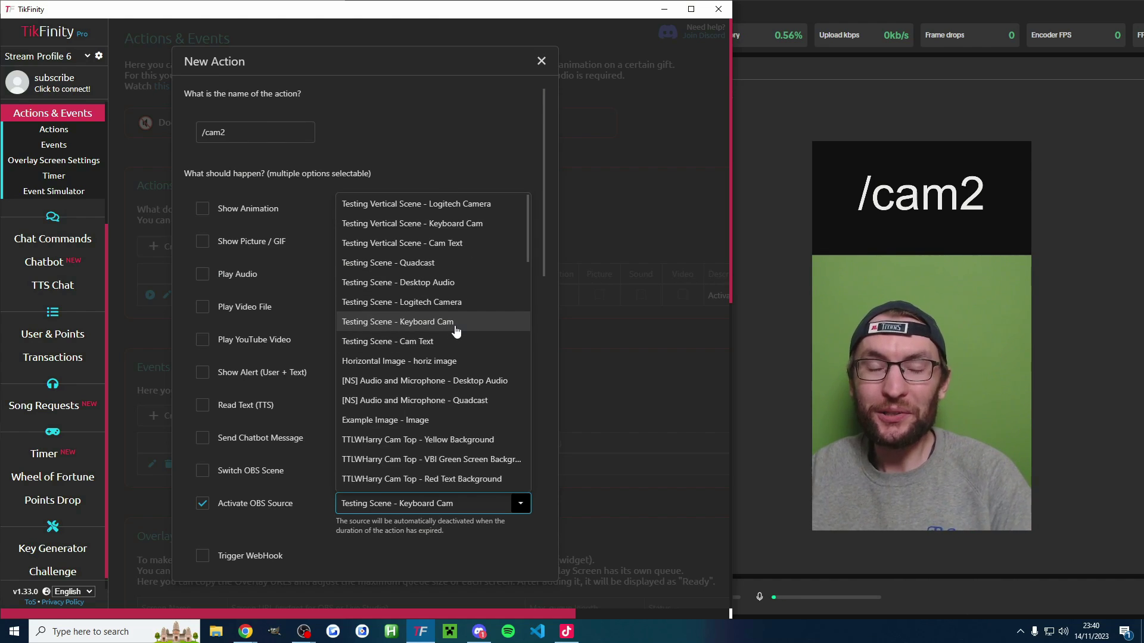
{"action": "left_click", "coordinate": [438, 226]}
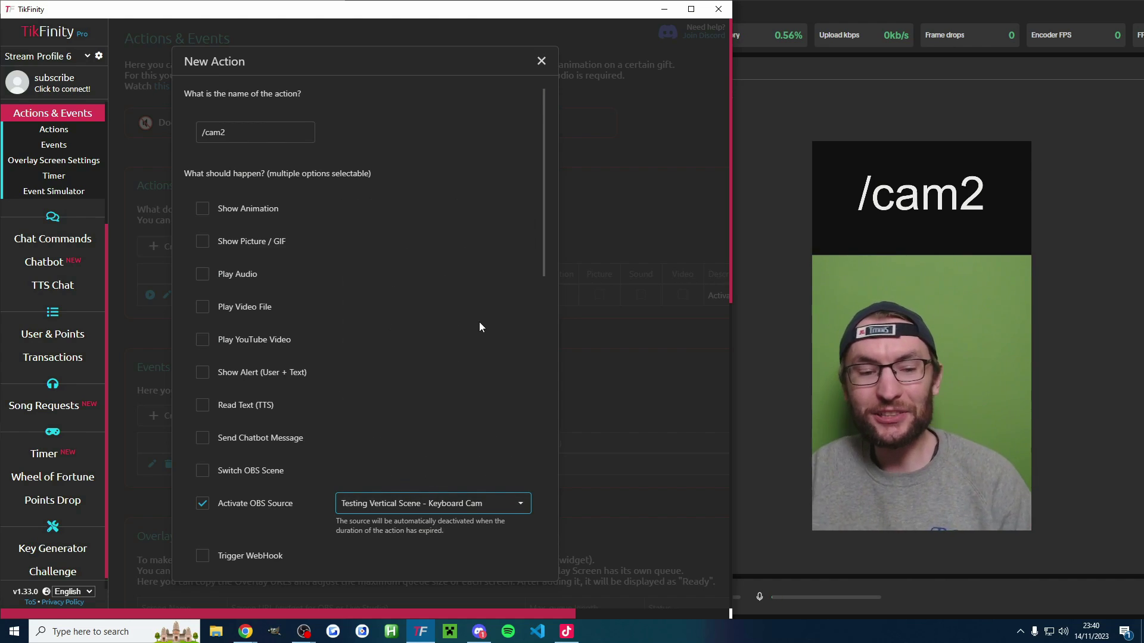
{"action": "scroll", "coordinate": [358, 319], "scroll_direction": "down", "scroll_amount": 5}
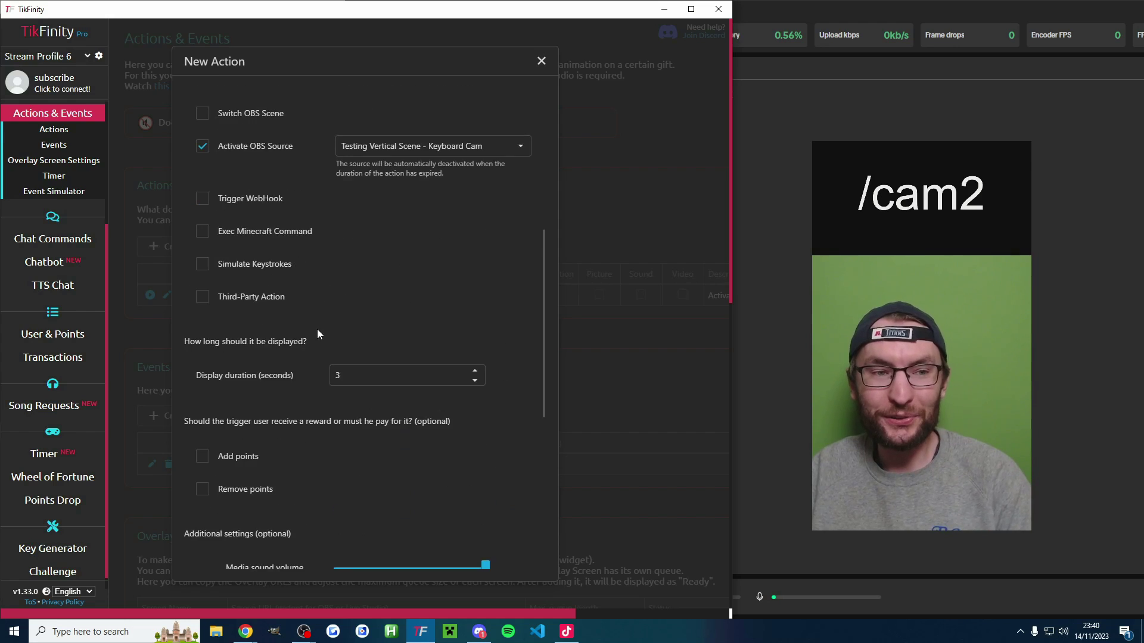
{"action": "scroll", "coordinate": [317, 329], "scroll_direction": "down", "scroll_amount": 5}
{"action": "left_click", "coordinate": [289, 547]}
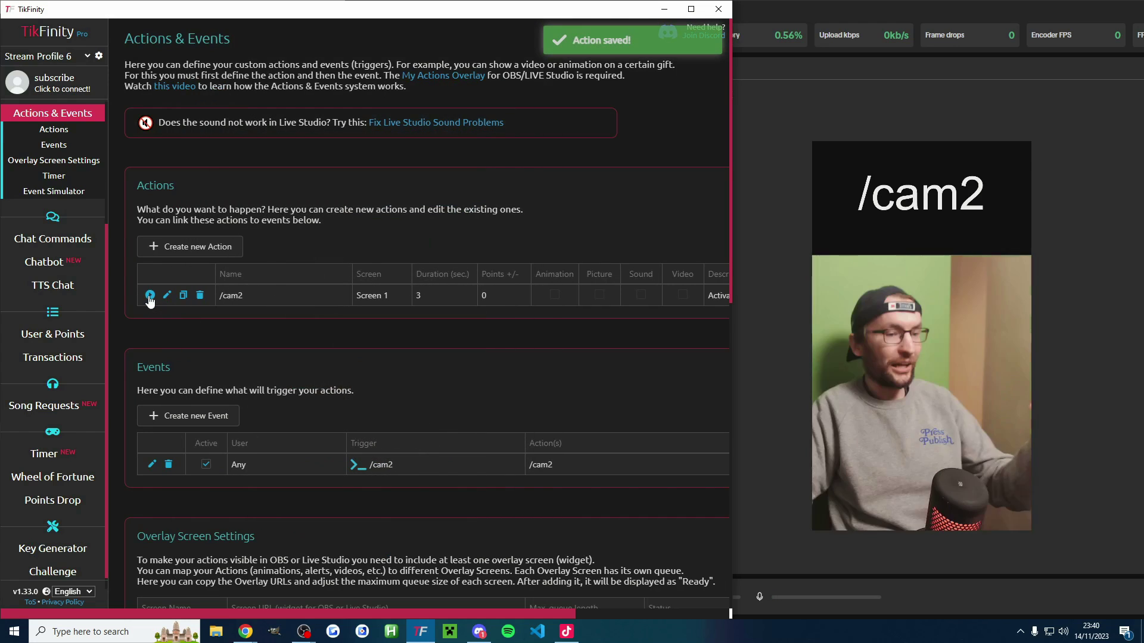
{"action": "left_click", "coordinate": [149, 295]}
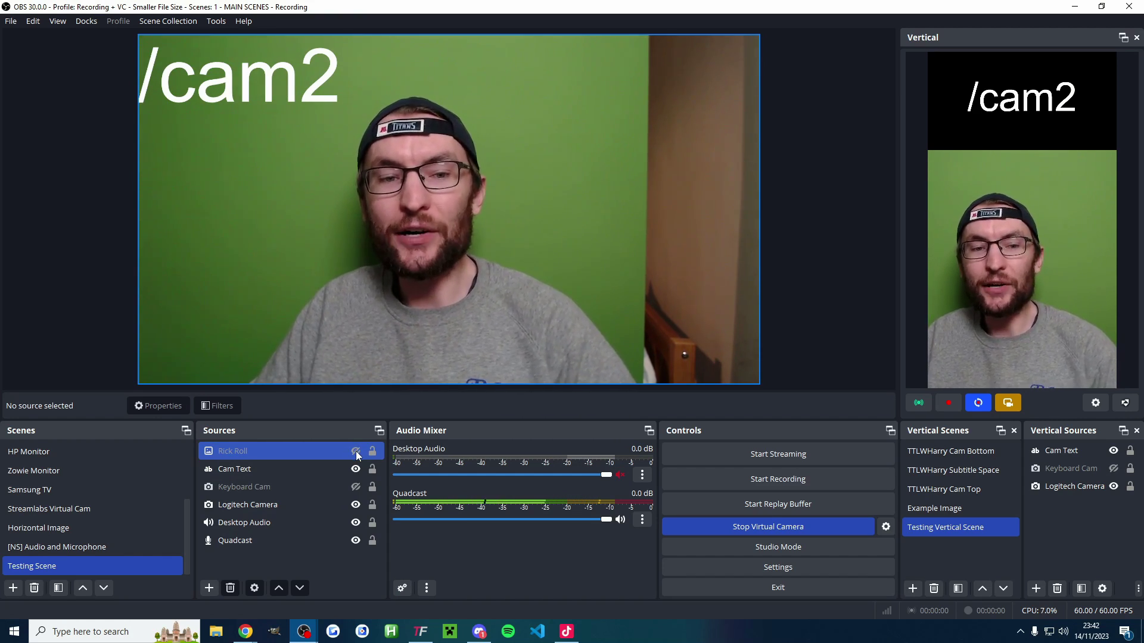
- Toggle the Rick Roll source's visibility on, then off again in the Testing Scene
{"action": "left_click", "coordinate": [356, 452]}
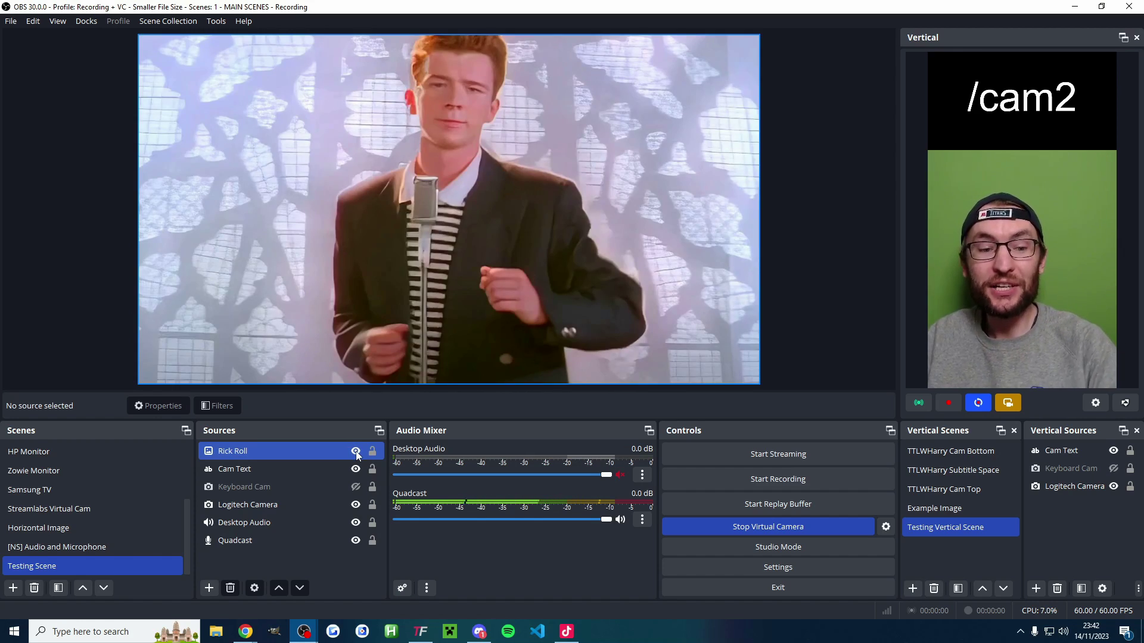
{"action": "left_click", "coordinate": [356, 452]}
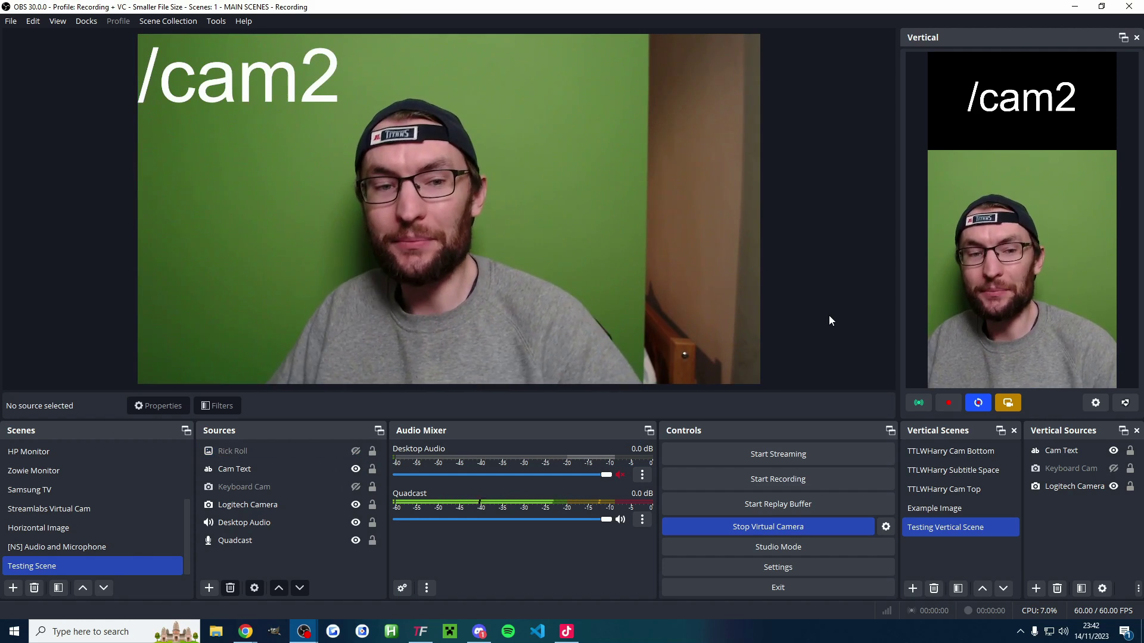